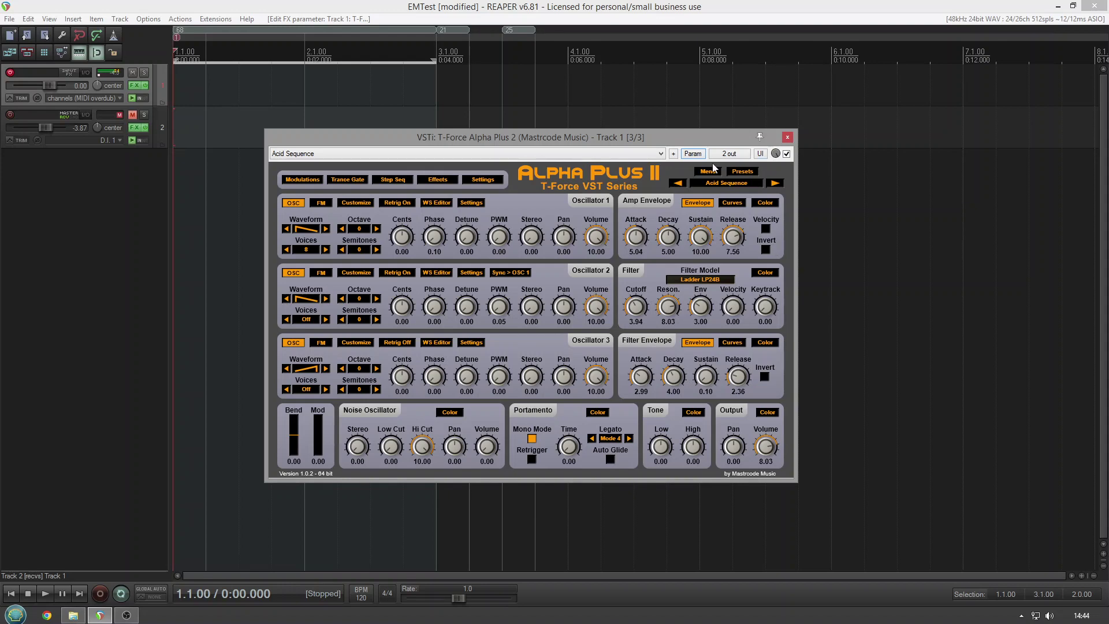
Change the waveforms of oscillators 1 and 2 to triangle.
click(326, 229)
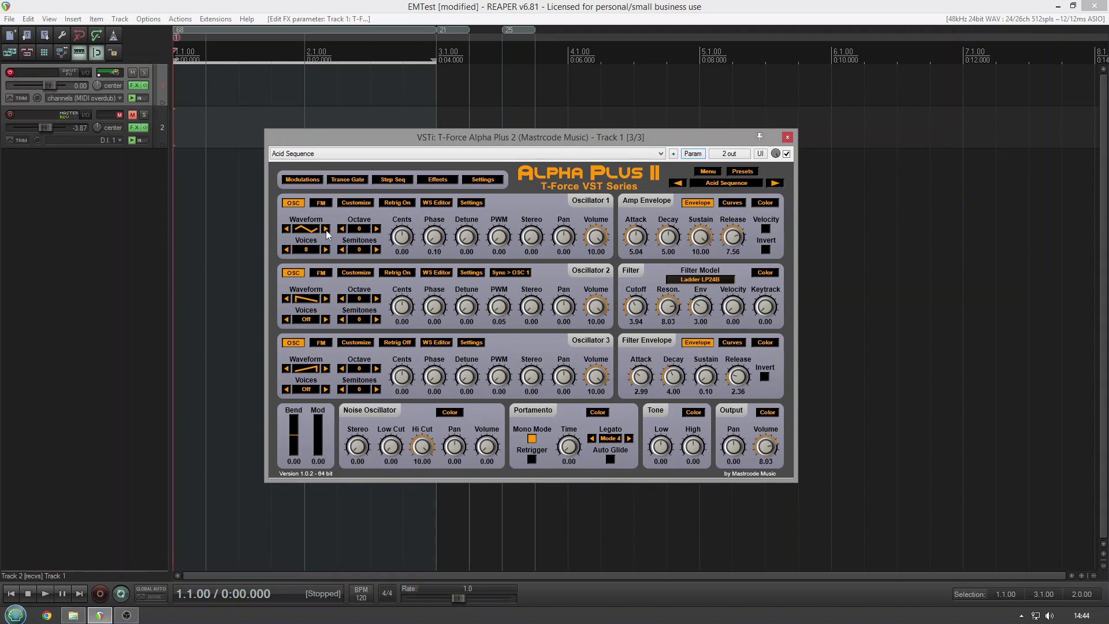
click(325, 299)
Enable the trance gate and lower the level of its fifth step.
click(359, 179)
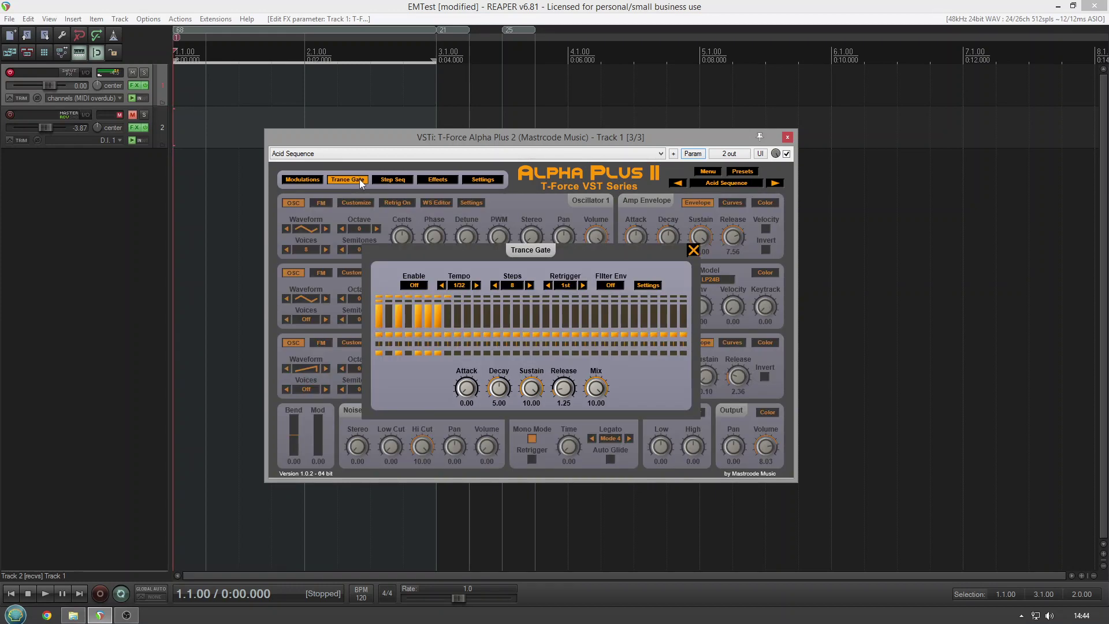
click(416, 286)
click(416, 307)
drag(421, 327, 413, 373)
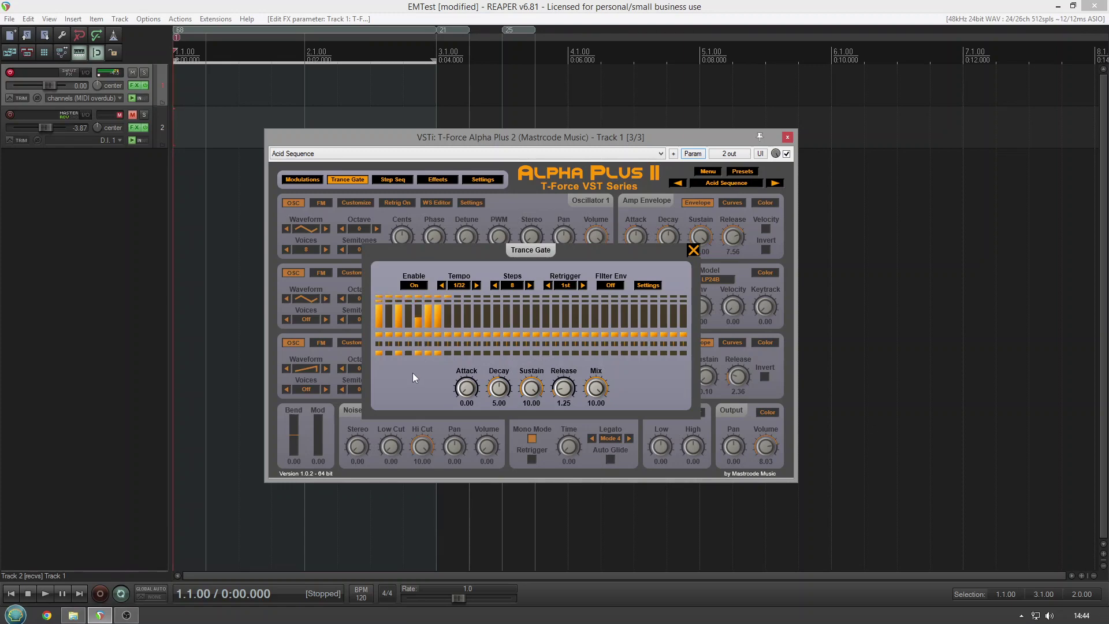
Change the trance gate's tempo division and close its settings.
click(476, 285)
click(473, 287)
click(693, 250)
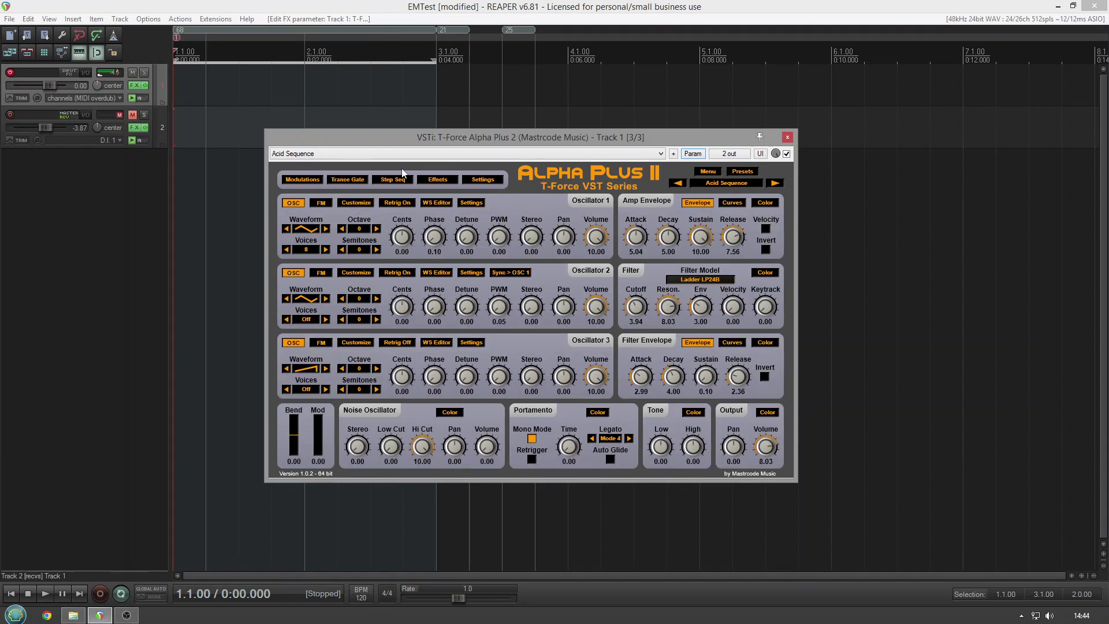
Load the Bright Supesaw Lead preset and set oscillators 1 and 2 to the falling sawtooth waveform.
click(365, 154)
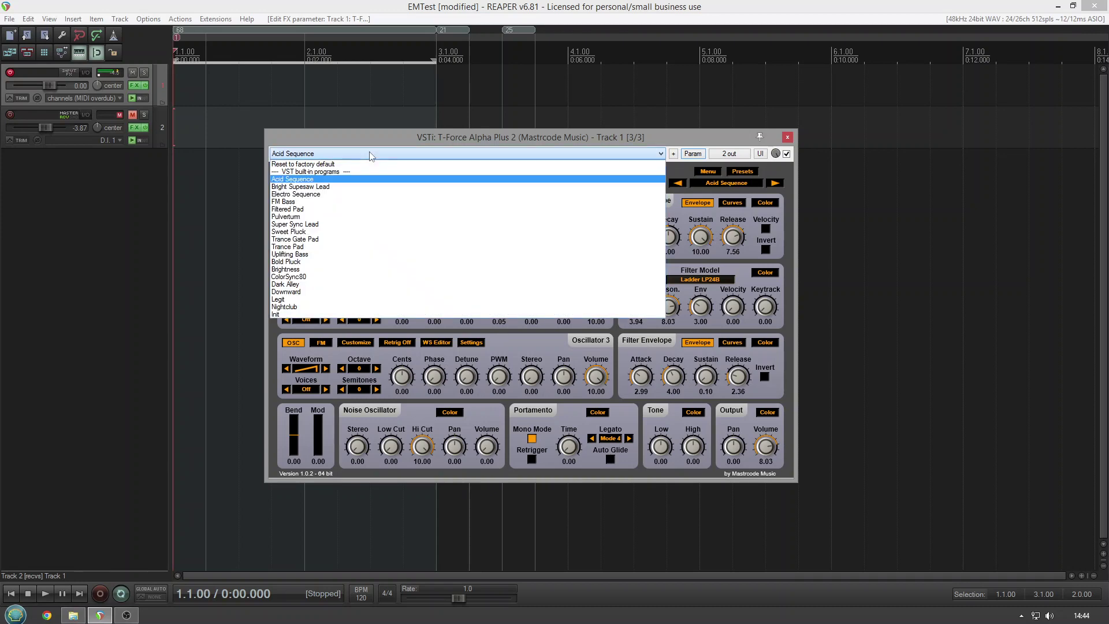
click(353, 186)
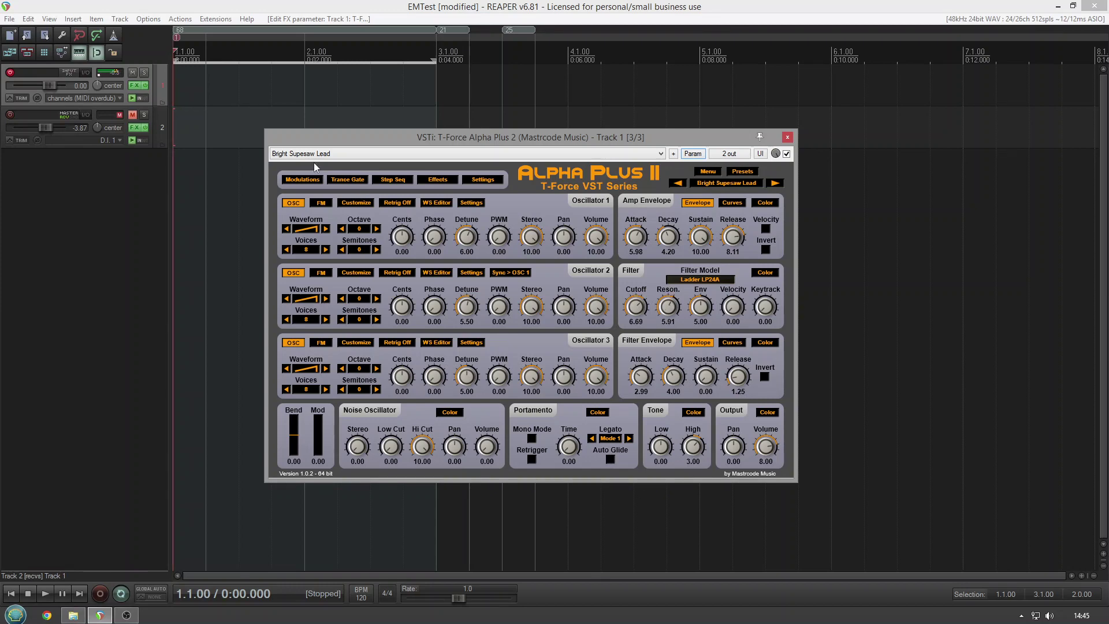
click(325, 230)
click(326, 298)
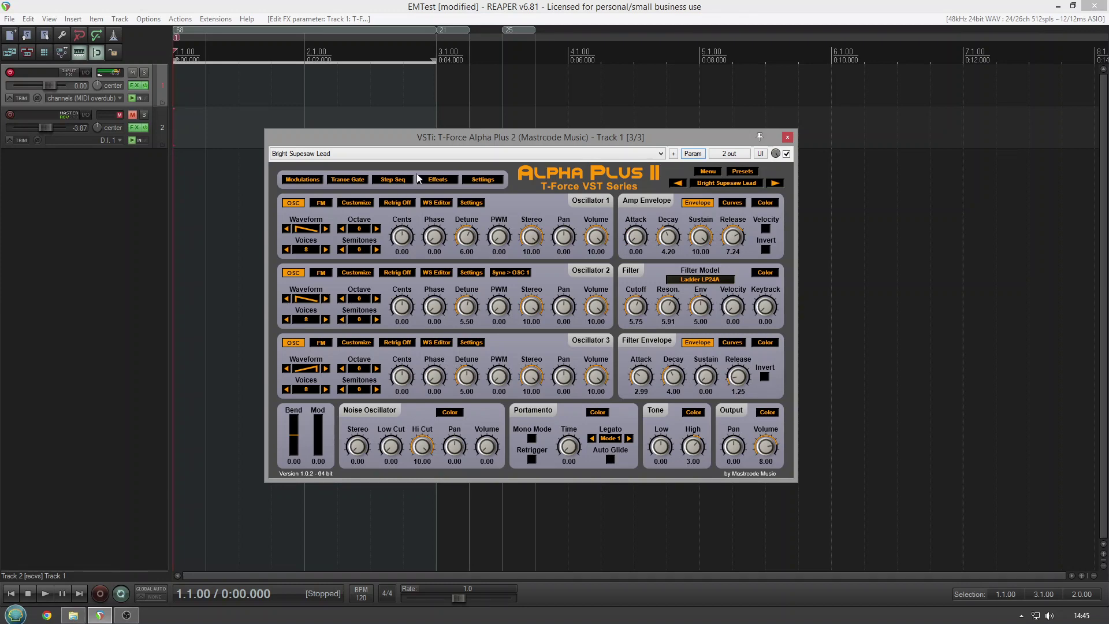
Turn off the preset's delay and reverb effects.
click(442, 184)
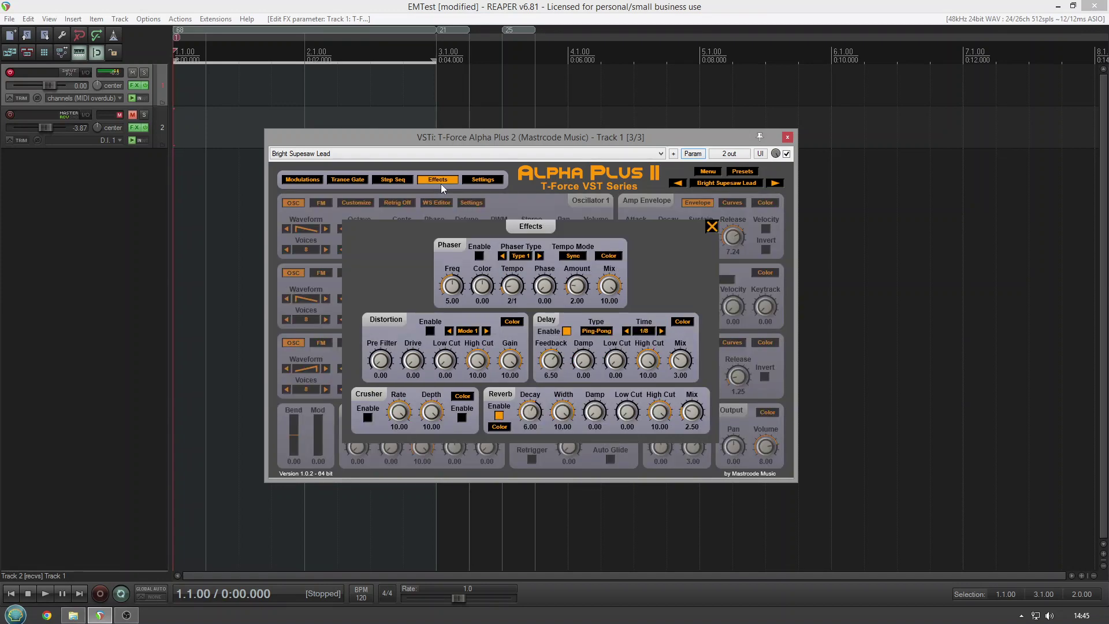
click(566, 332)
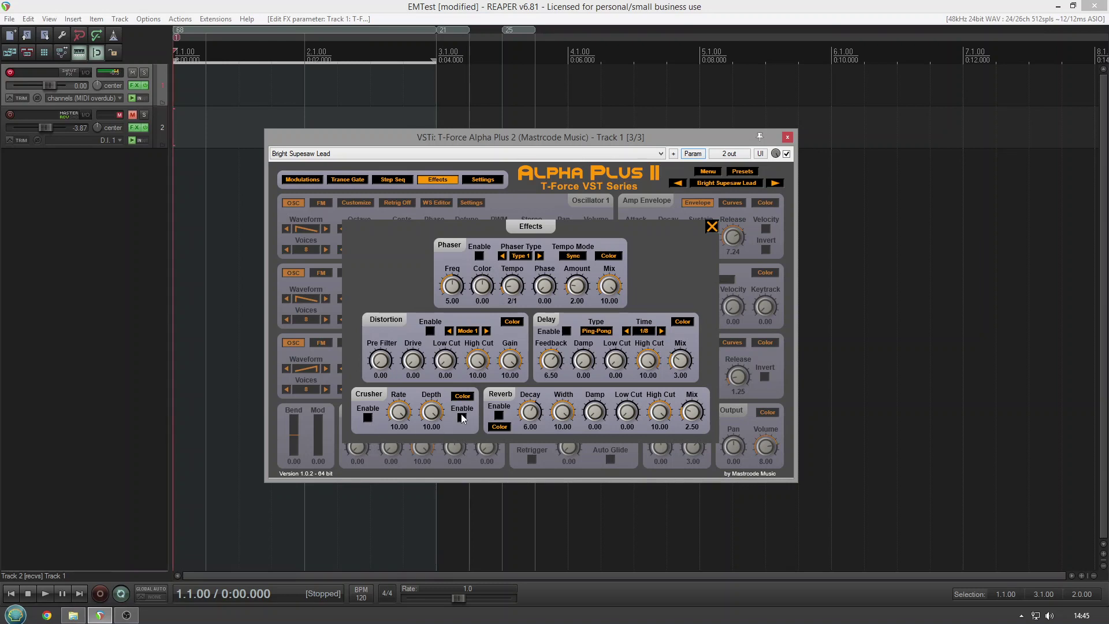
Turn on both crusher switches, inspect the crusher's color settings, and turn the Rate-side switch back off.
click(368, 417)
click(462, 418)
click(462, 396)
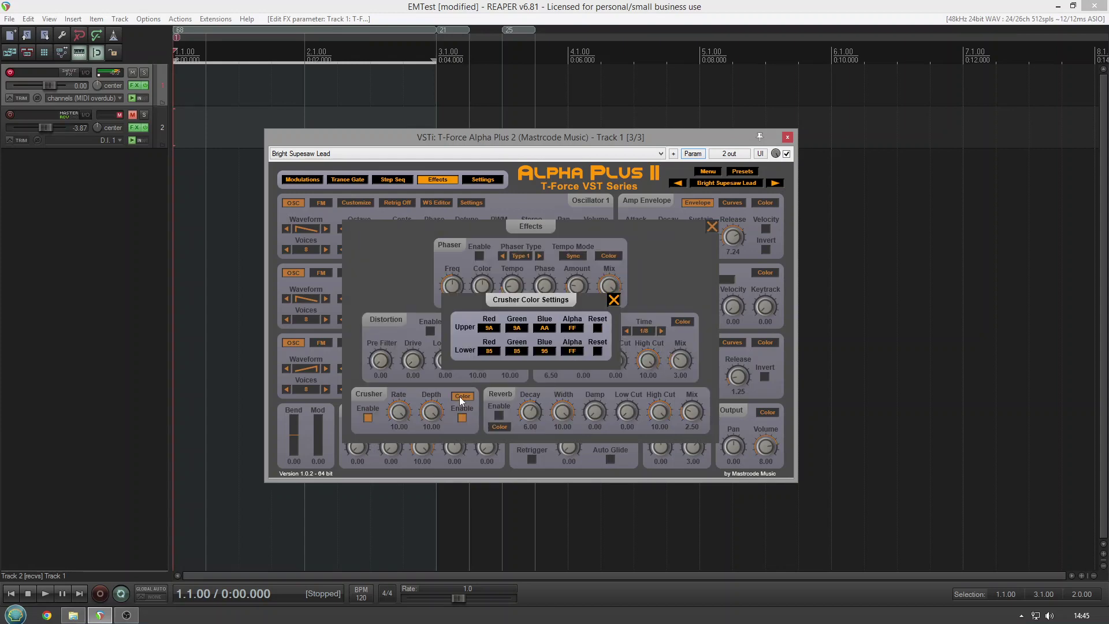
click(613, 300)
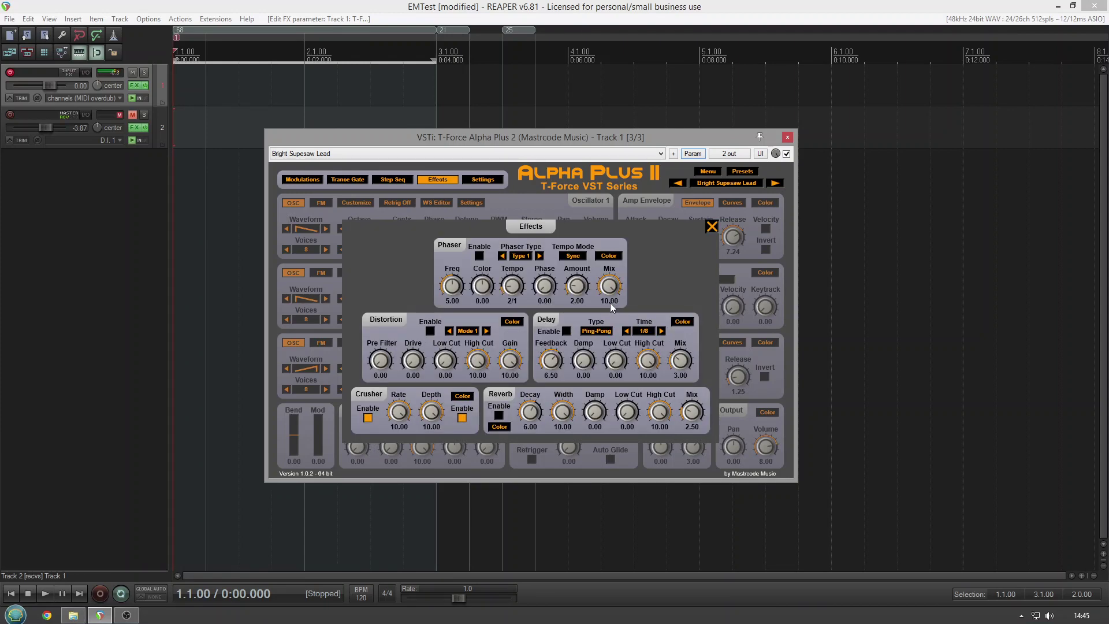
click(368, 416)
Enable distortion with pre filter at 7.60, drive at 8.50 and gain at 9.30, and close the effects.
click(430, 331)
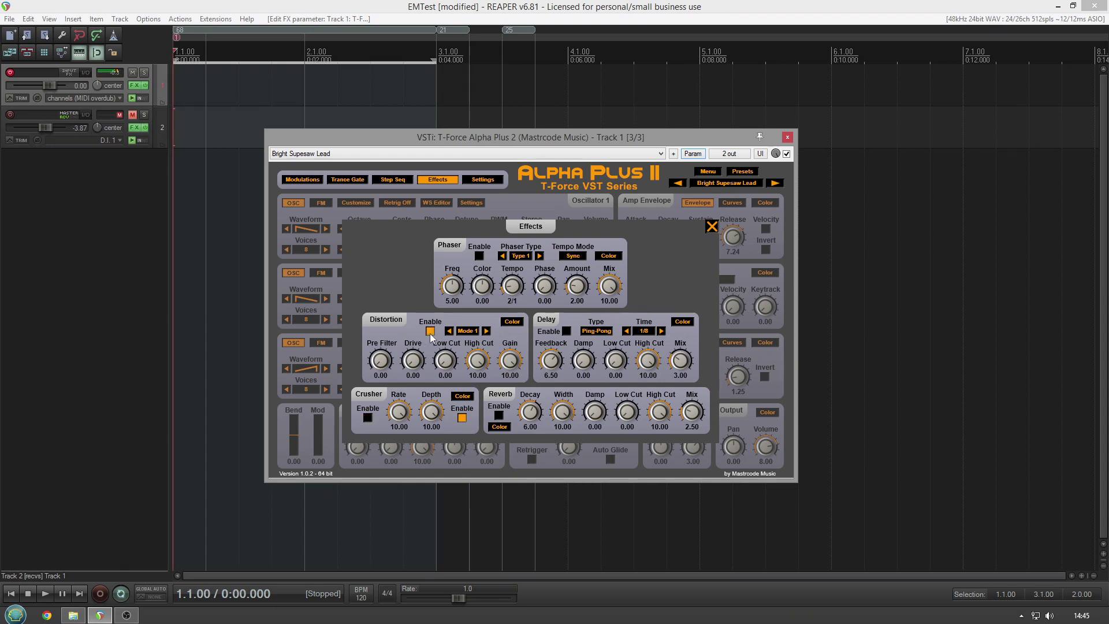
drag(381, 361, 391, 283)
drag(412, 360, 417, 280)
drag(510, 360, 508, 322)
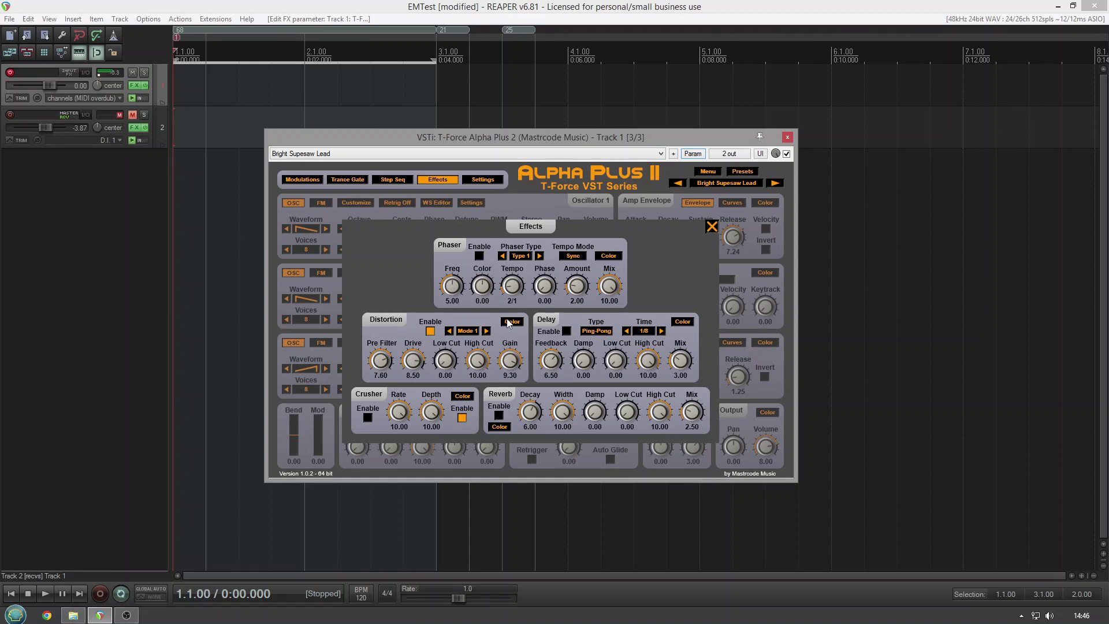
click(712, 226)
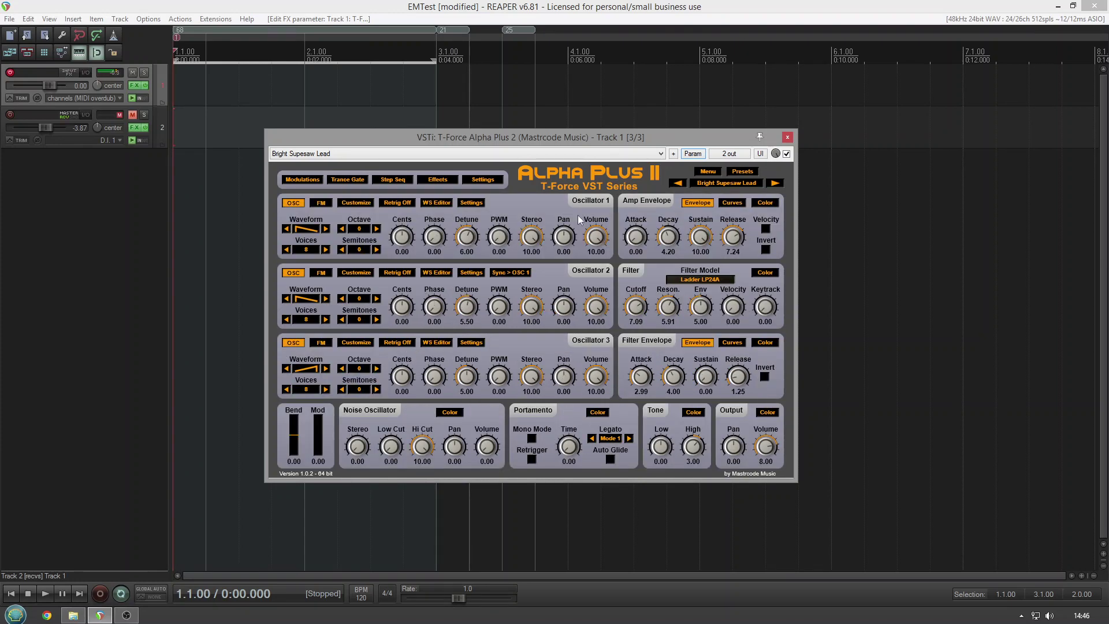
Load the Electro Sequence preset and set its delay to feedback 5.80, damp 4.65, low cut 2.75 and mix 3.95.
click(382, 153)
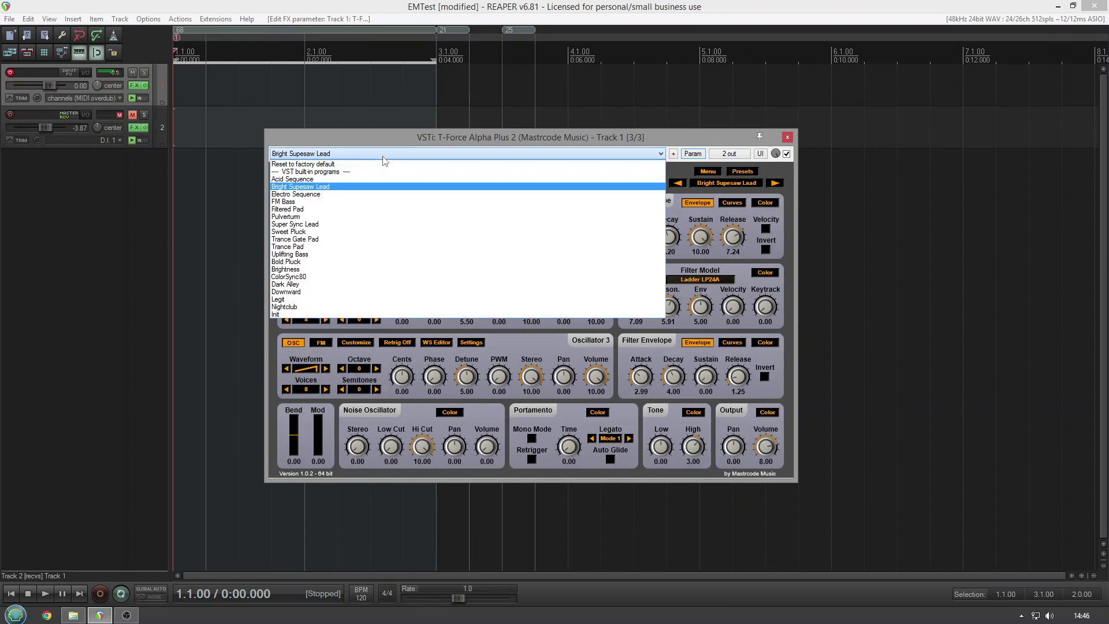
click(349, 194)
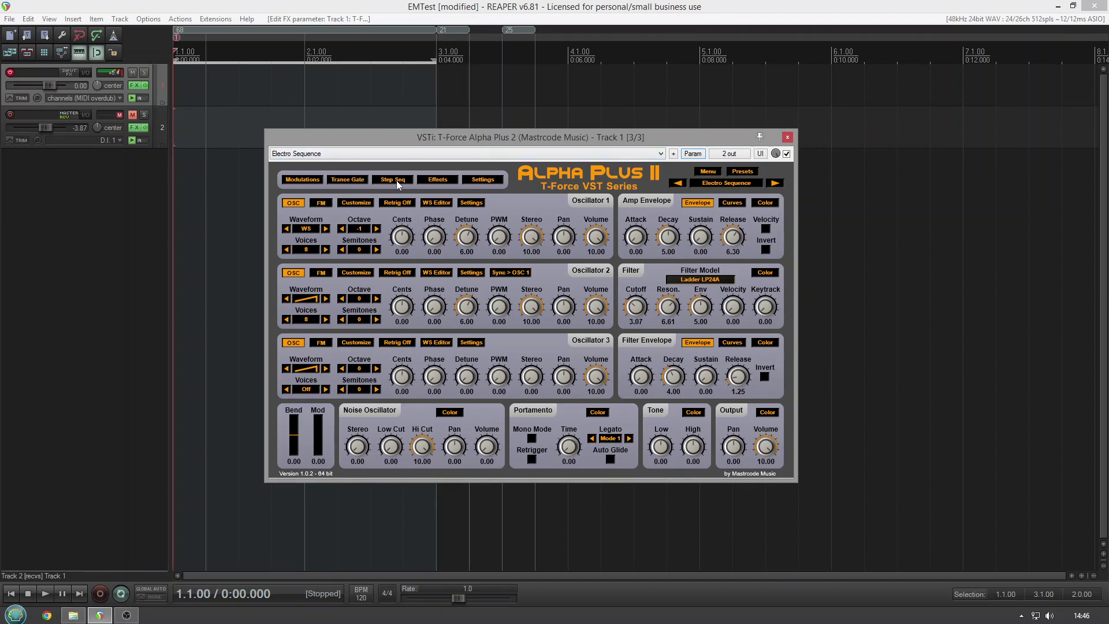
click(437, 180)
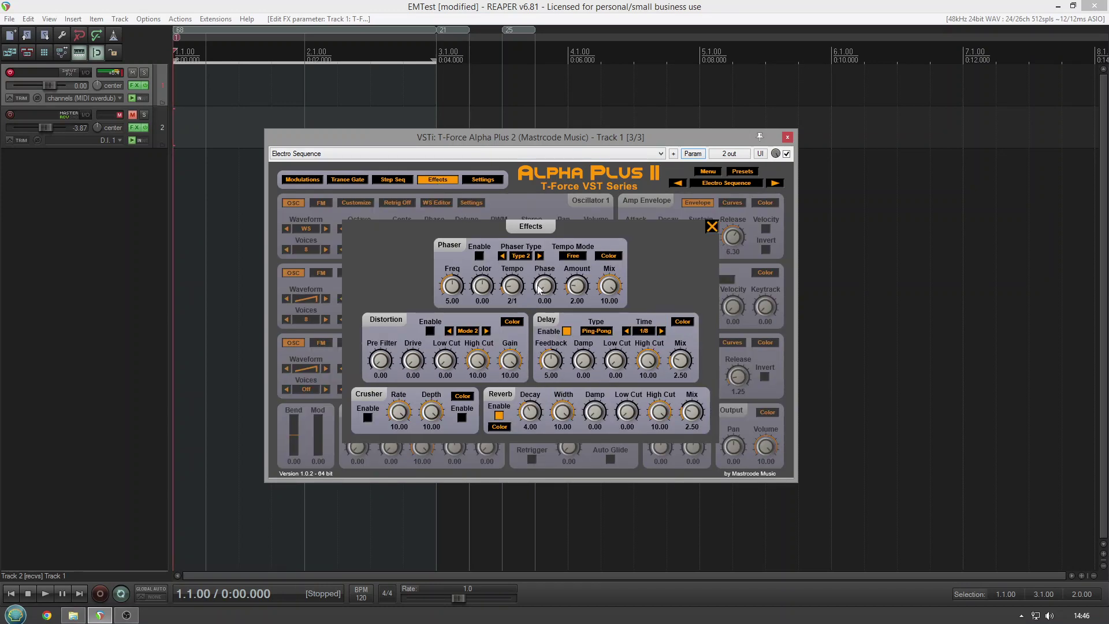
scroll(552, 361, up, 4)
drag(580, 362, 573, 304)
drag(611, 345, 626, 326)
scroll(682, 344, up, 3)
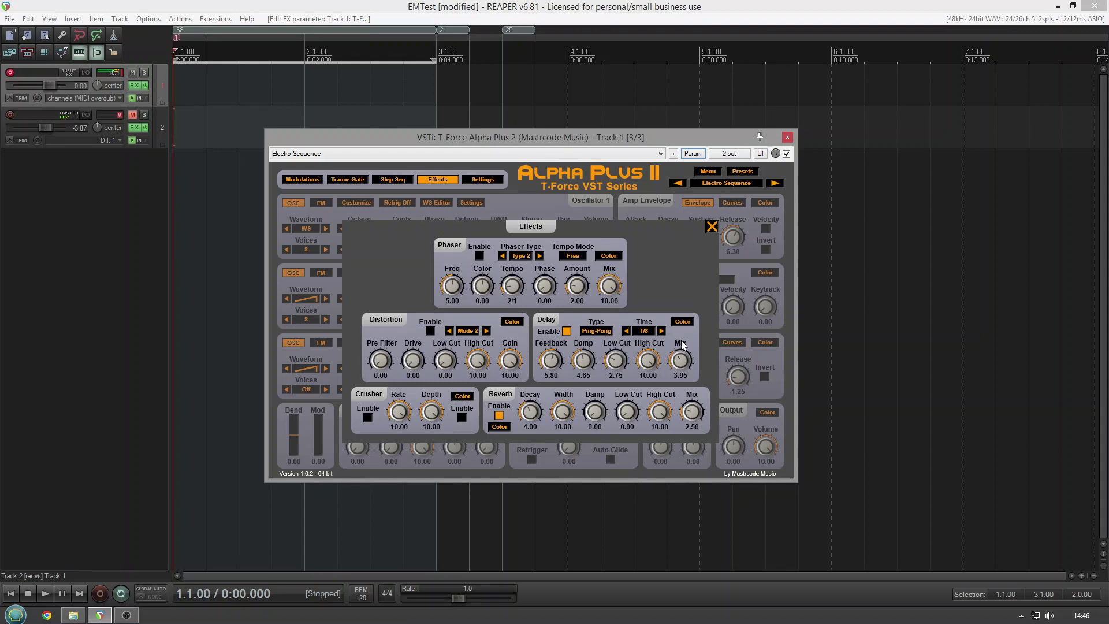
Switch the delay to Stereo type with a 1/16 time and reduce its feedback to about 4.00.
click(598, 331)
click(601, 335)
click(662, 330)
drag(551, 359, 553, 374)
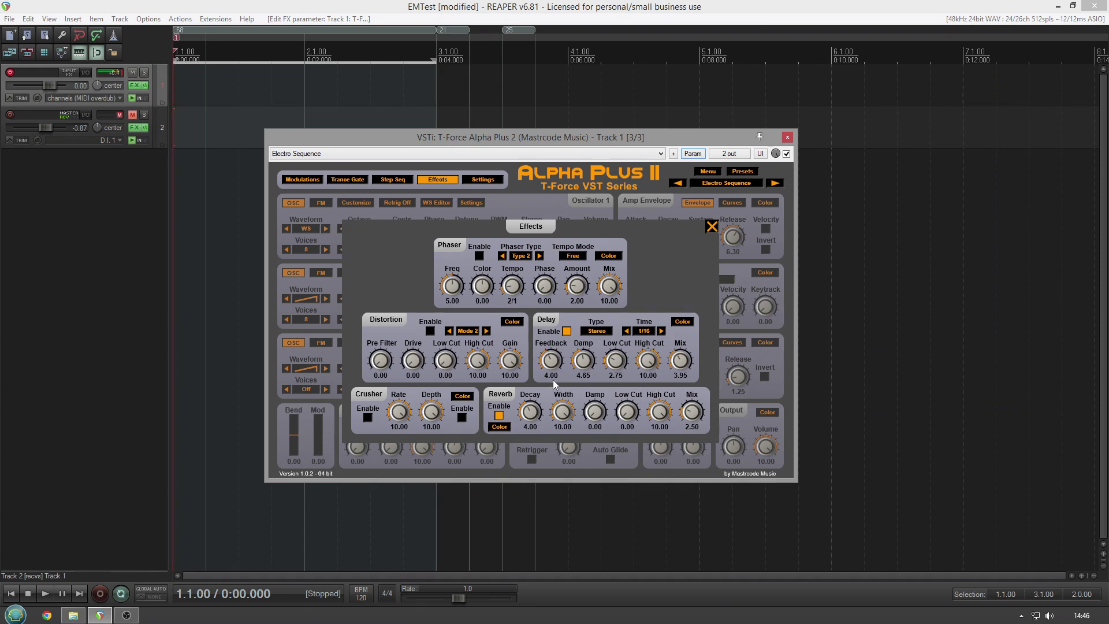
drag(553, 380, 545, 376)
Enable the phaser with higher tempo and amount, raise the reverb decay, and close the effects.
click(480, 256)
drag(516, 290, 517, 253)
drag(590, 293, 584, 238)
drag(535, 423, 524, 374)
click(710, 227)
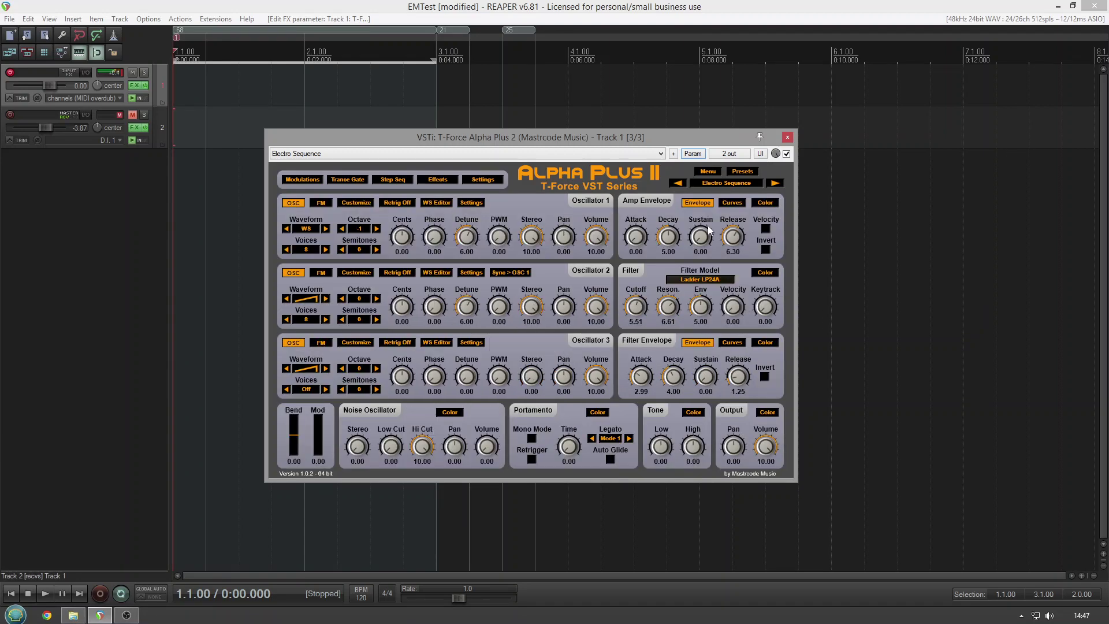
Load the FM Bass preset and change oscillator 2 to the rising sawtooth waveform.
click(358, 154)
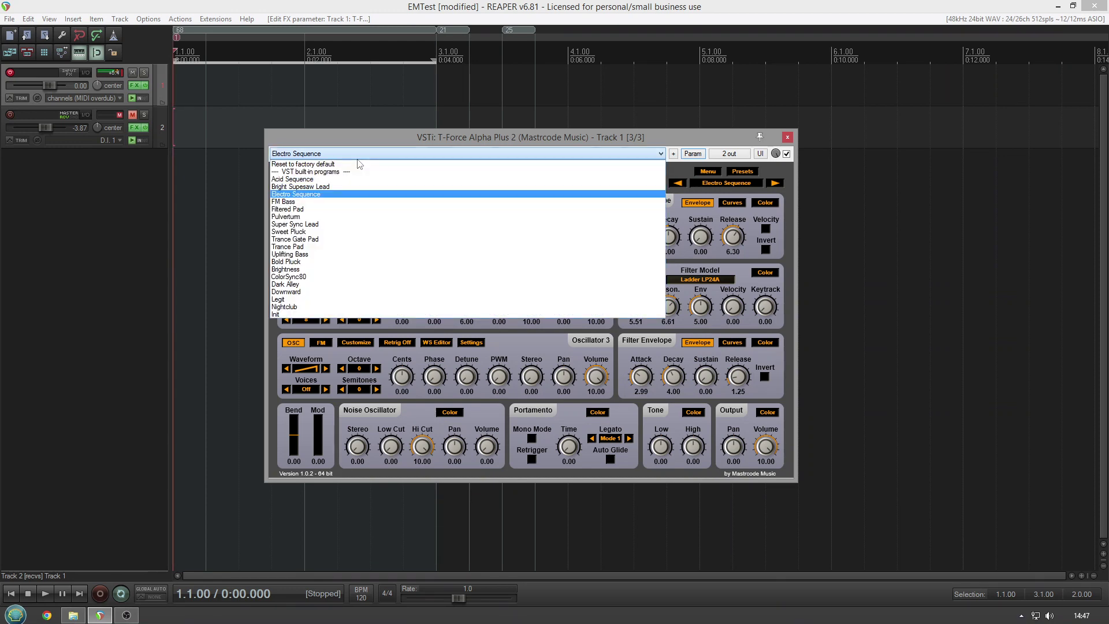
click(338, 201)
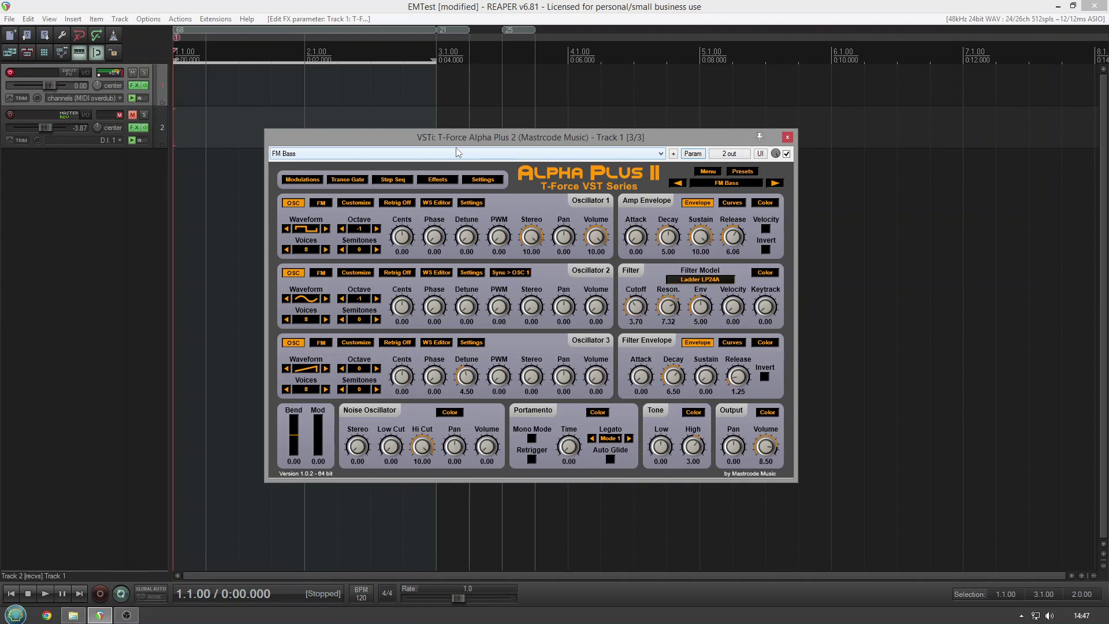
click(326, 298)
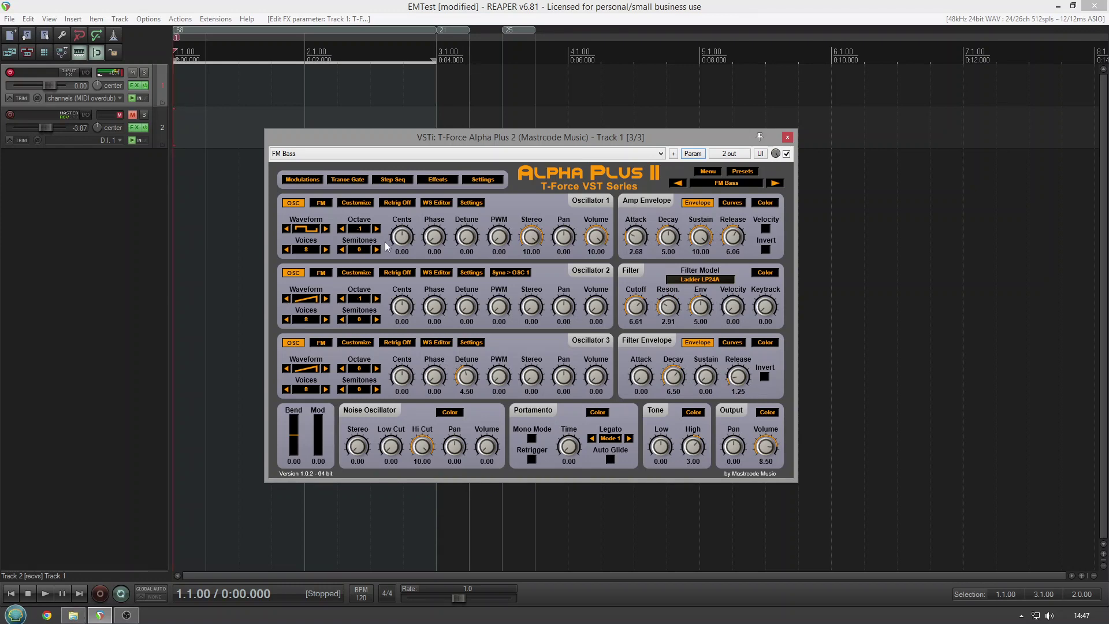
Enable mono mode and set the portamento time to 4.15.
drag(575, 451, 572, 430)
click(531, 438)
drag(568, 448, 570, 417)
Set oscillators 2 and 3 to the falling sawtooth waveform and oscillator 1 to the rising sawtooth.
click(325, 369)
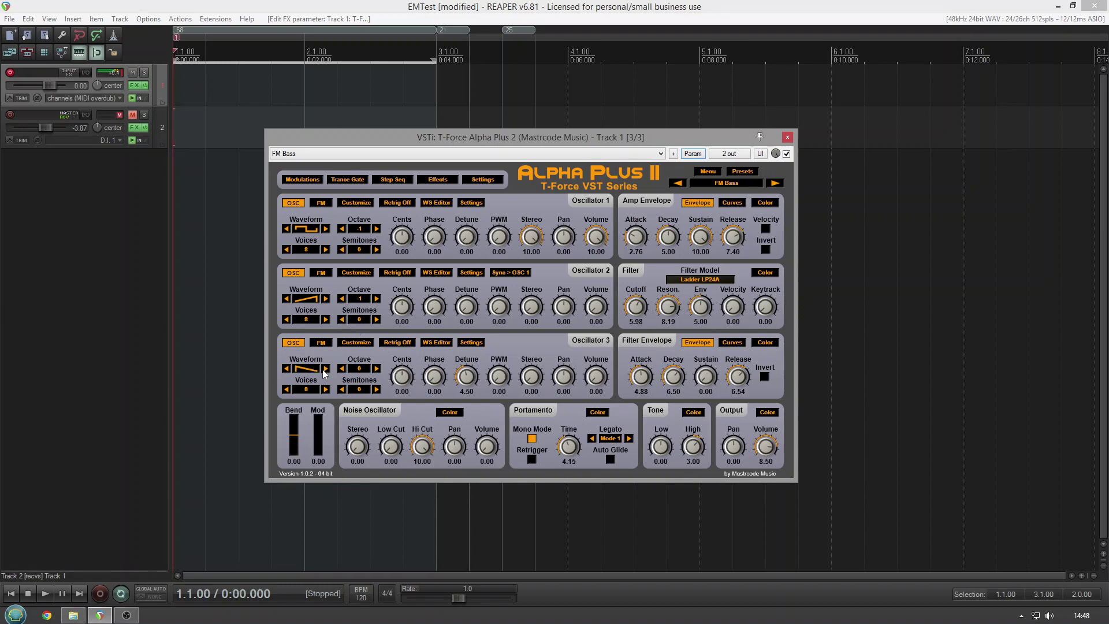
click(325, 299)
click(325, 229)
click(326, 228)
Set oscillator 2's volume to 6.45 and oscillator 3's volume to 7.20.
drag(597, 307, 603, 272)
drag(594, 377, 603, 312)
drag(607, 291, 596, 281)
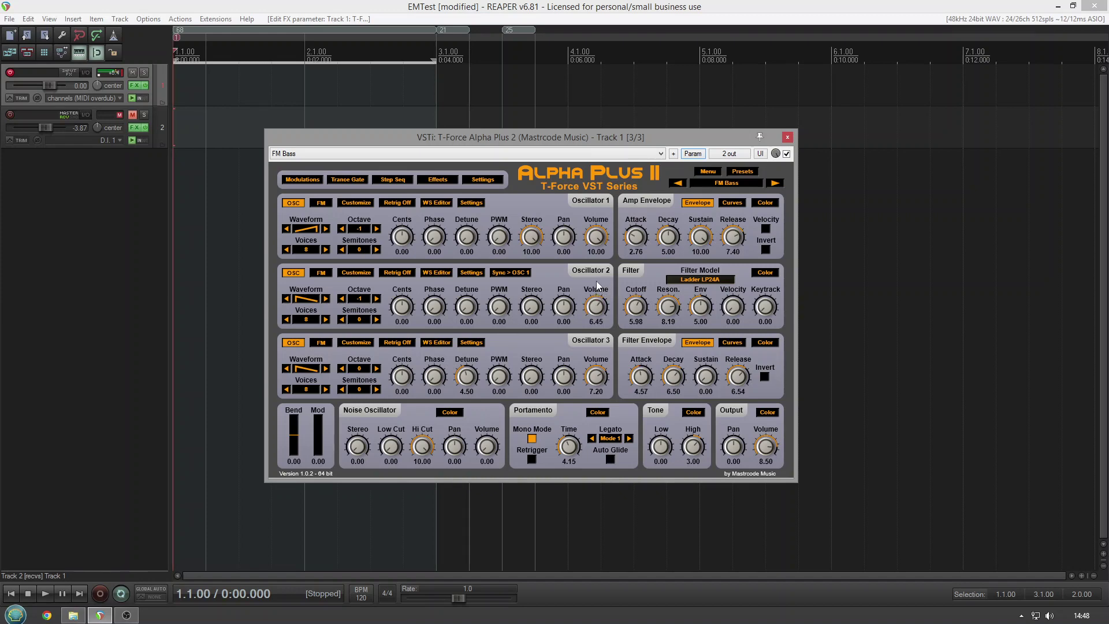
Switch oscillator 1 to the square waveform with phase 4.20, detune 4.10 and PWM 6.70.
click(285, 229)
click(284, 229)
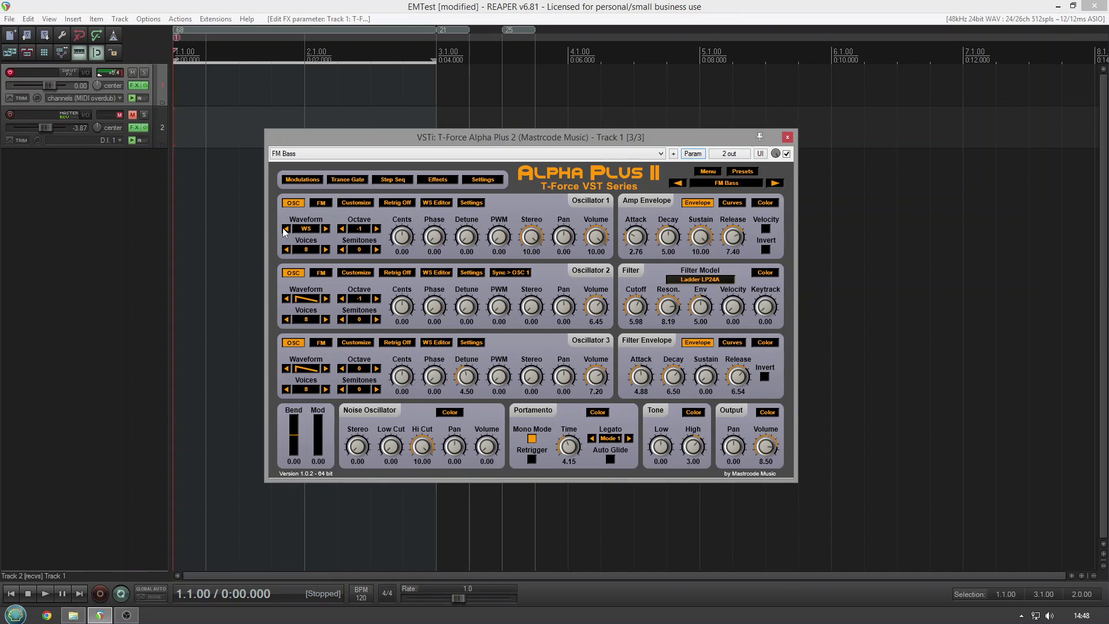
click(284, 229)
drag(466, 235, 468, 185)
drag(426, 235, 434, 186)
drag(499, 236, 508, 156)
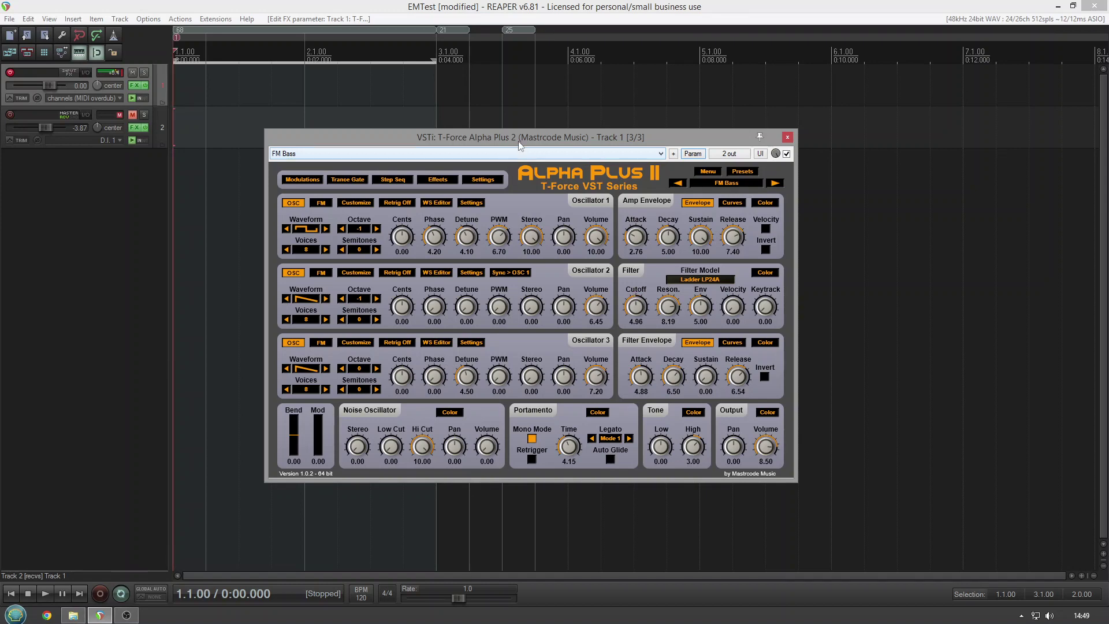
Raise the delay's mix and feedback in the effects, and turn off mono mode.
click(435, 180)
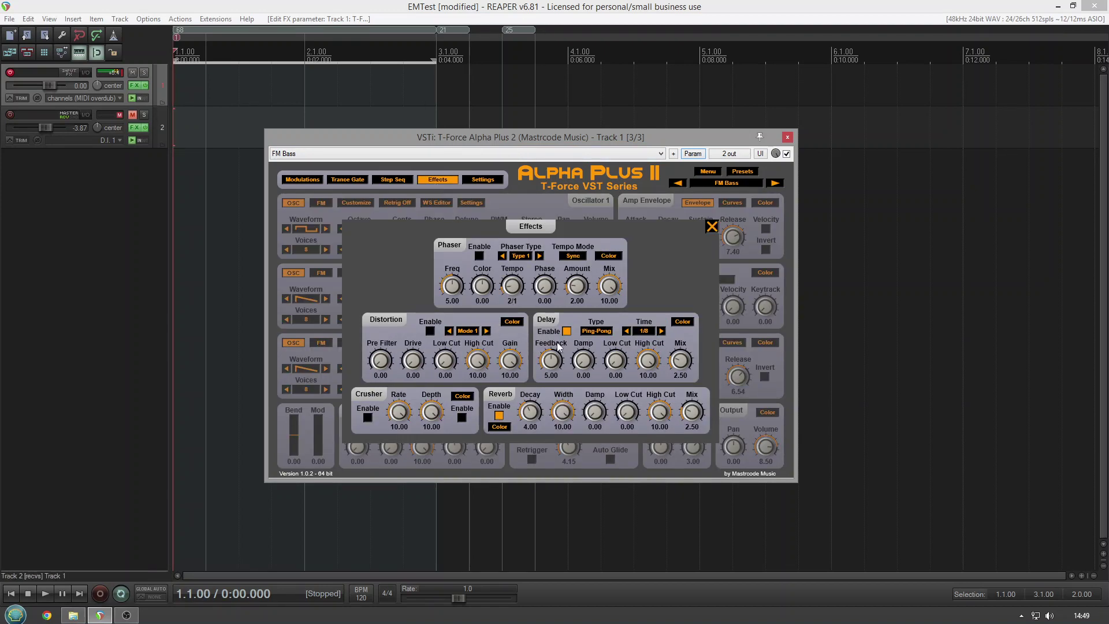
drag(680, 359, 680, 344)
drag(558, 361, 556, 332)
click(712, 227)
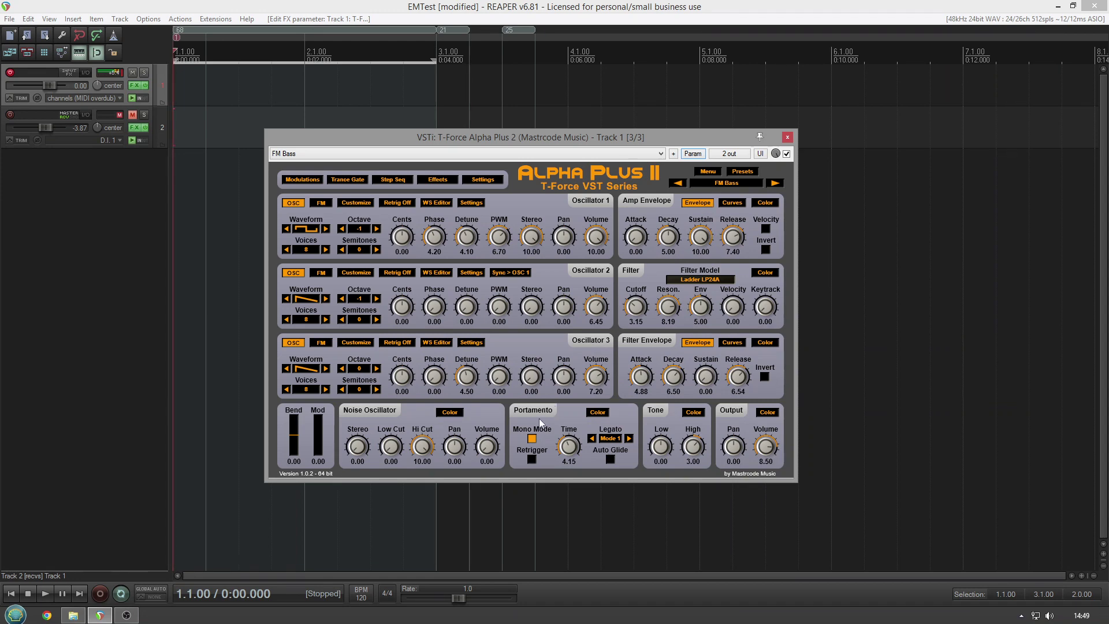
click(532, 438)
Load the Filtered Pad preset to audition it, followed by the Pulverturm preset.
click(541, 154)
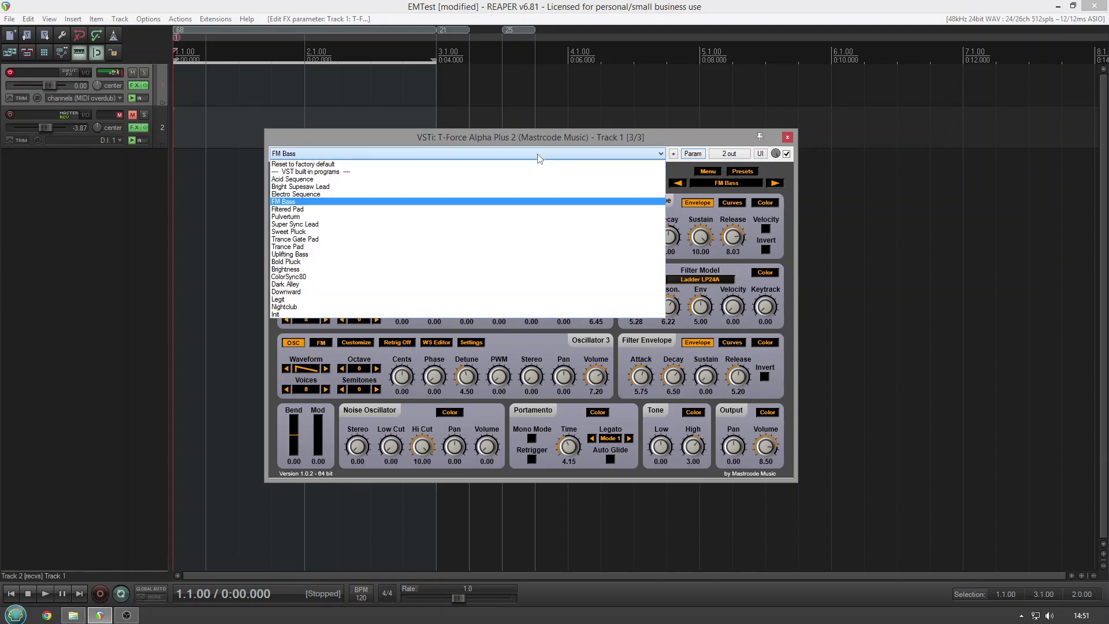
click(453, 209)
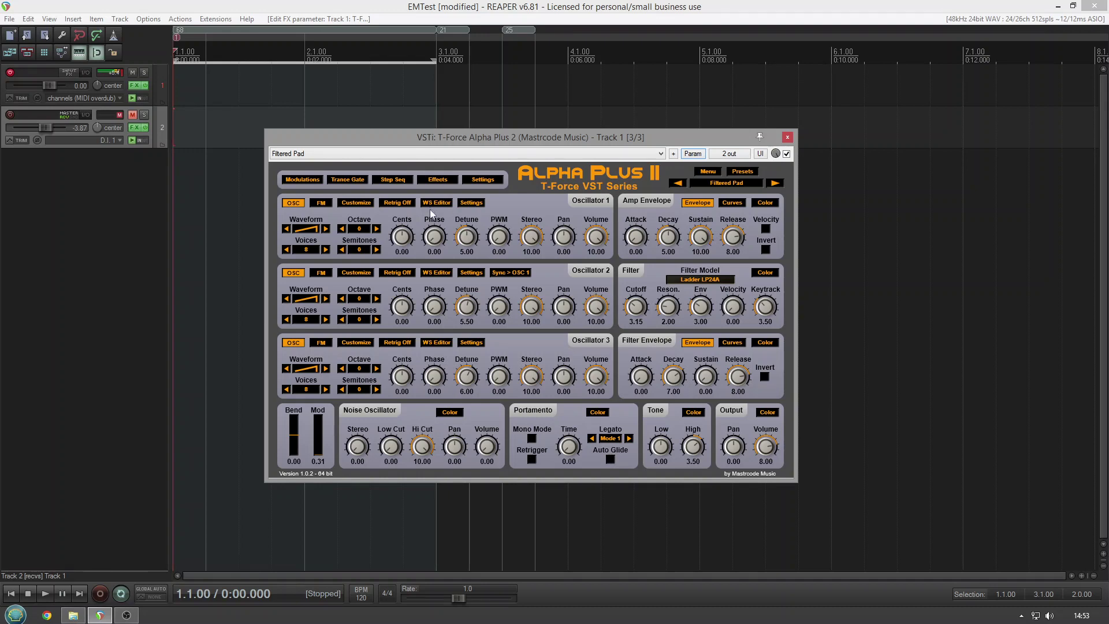
click(417, 155)
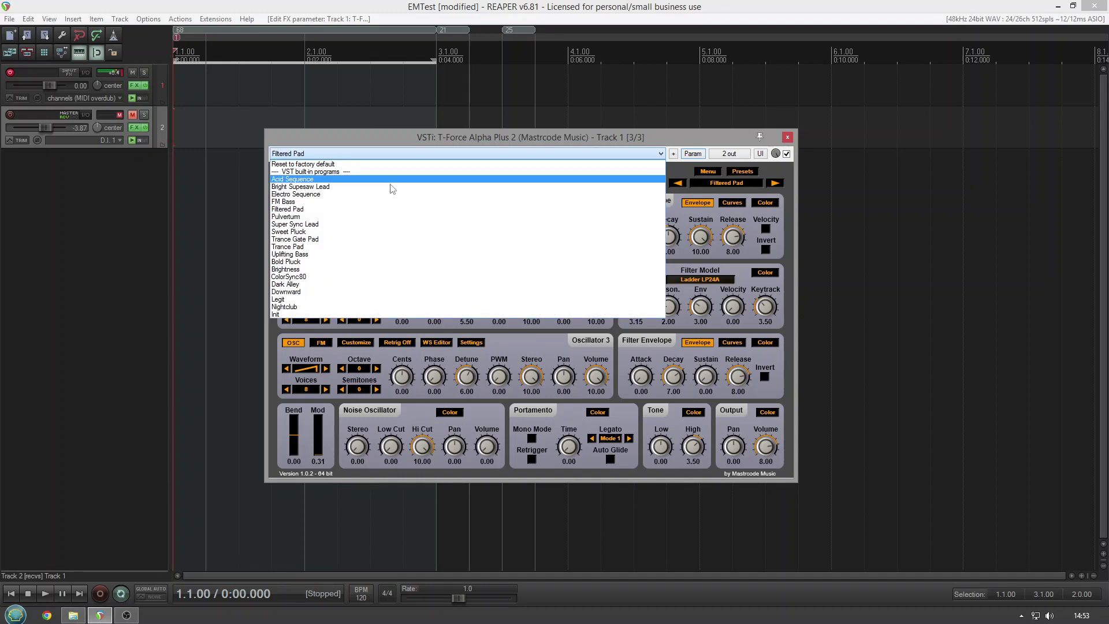
click(373, 217)
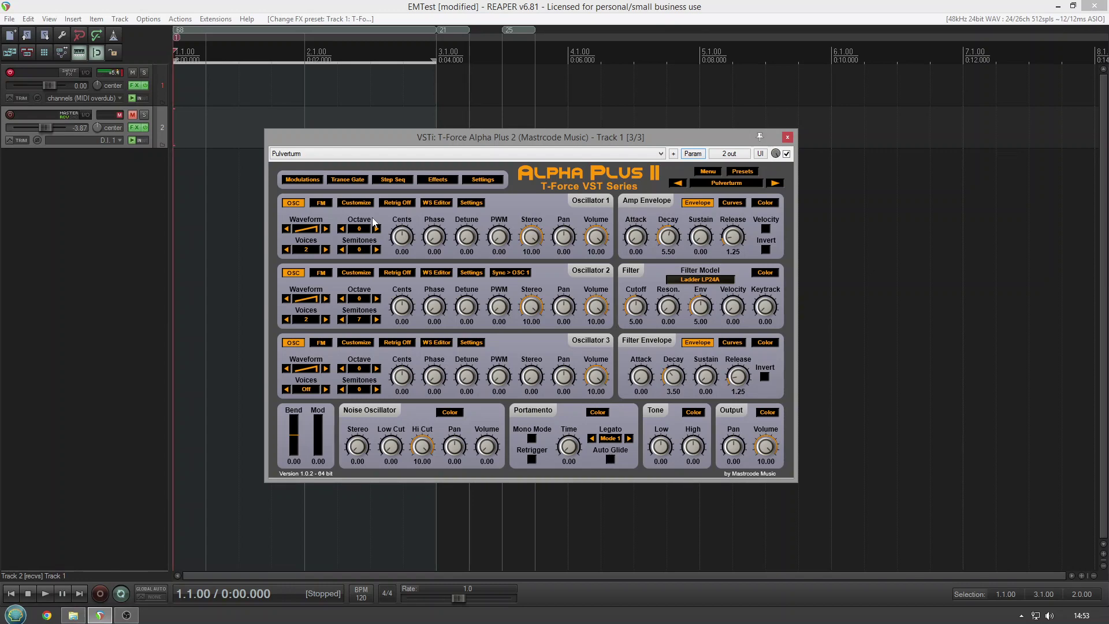
Load the Super Sync Lead preset and set its amp envelope release to 5.75 and attack to 3.15.
click(365, 155)
click(334, 226)
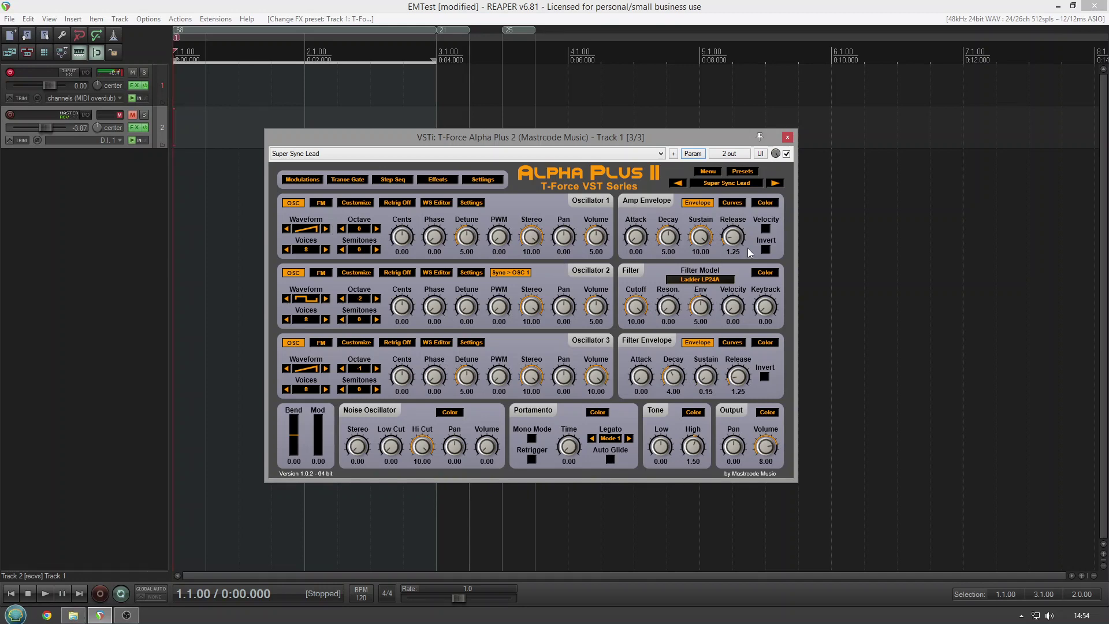
drag(739, 234, 733, 179)
drag(642, 236, 644, 194)
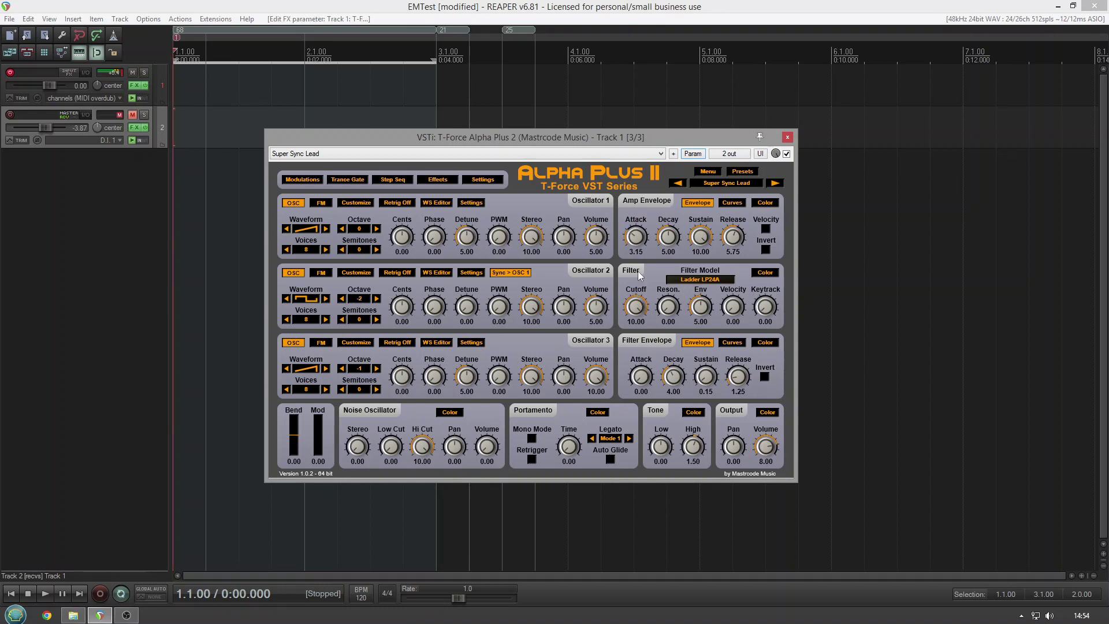
Set the Super Sync Lead's filter cutoff to 7.64 and resonance to 6.85.
drag(638, 272, 637, 278)
drag(645, 309, 632, 341)
click(155, 77)
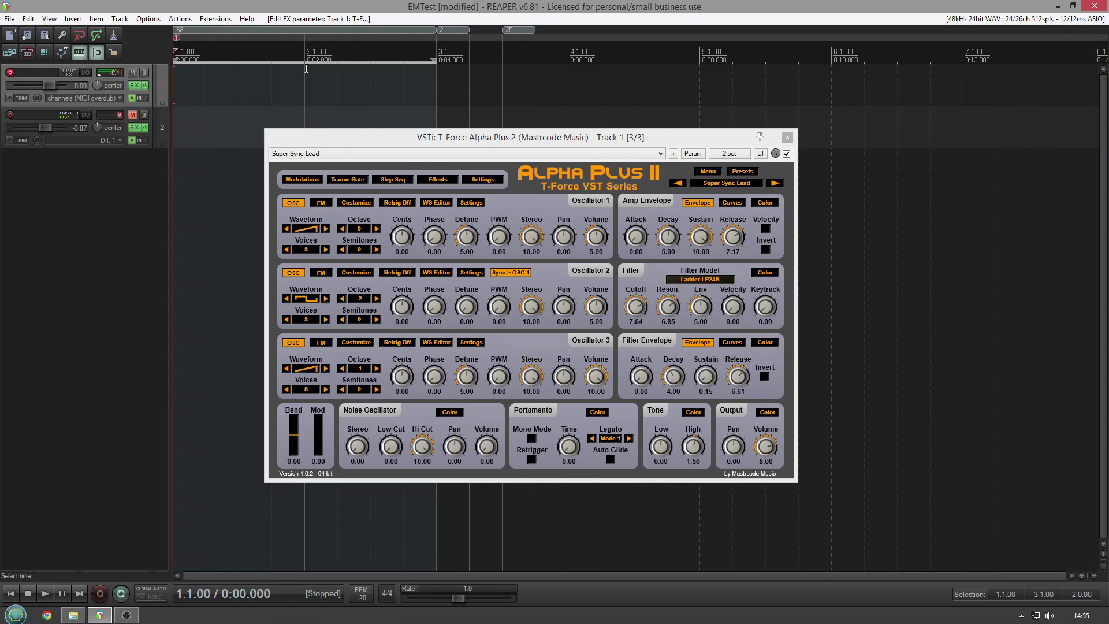
Load the Sweet Pluck, Trance Pad and Bold Pluck presets in turn to audition each one.
click(315, 154)
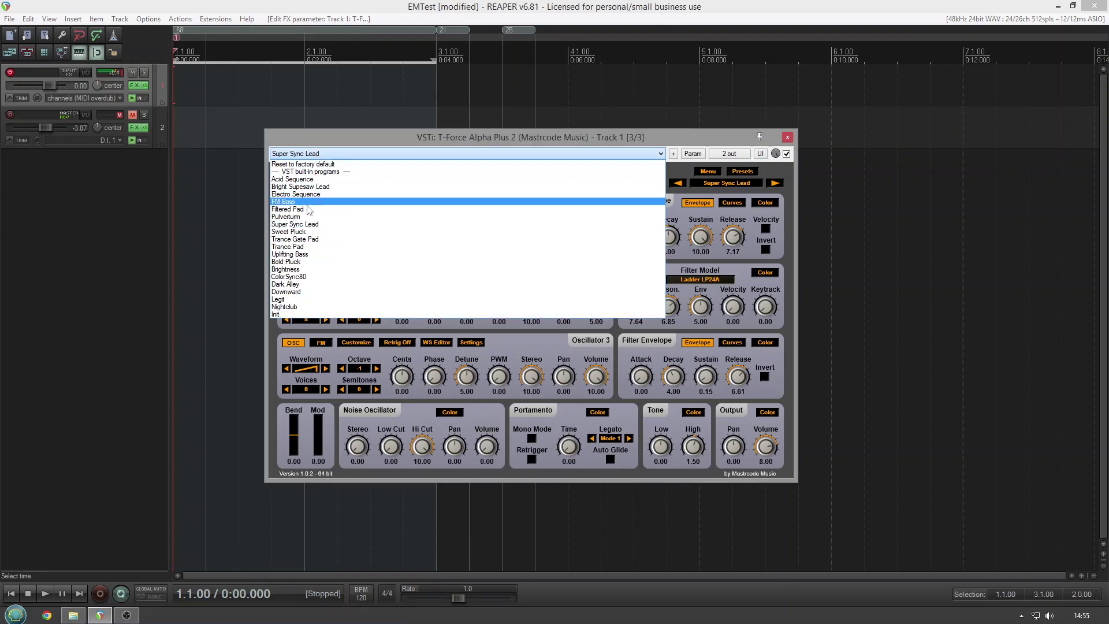
click(308, 232)
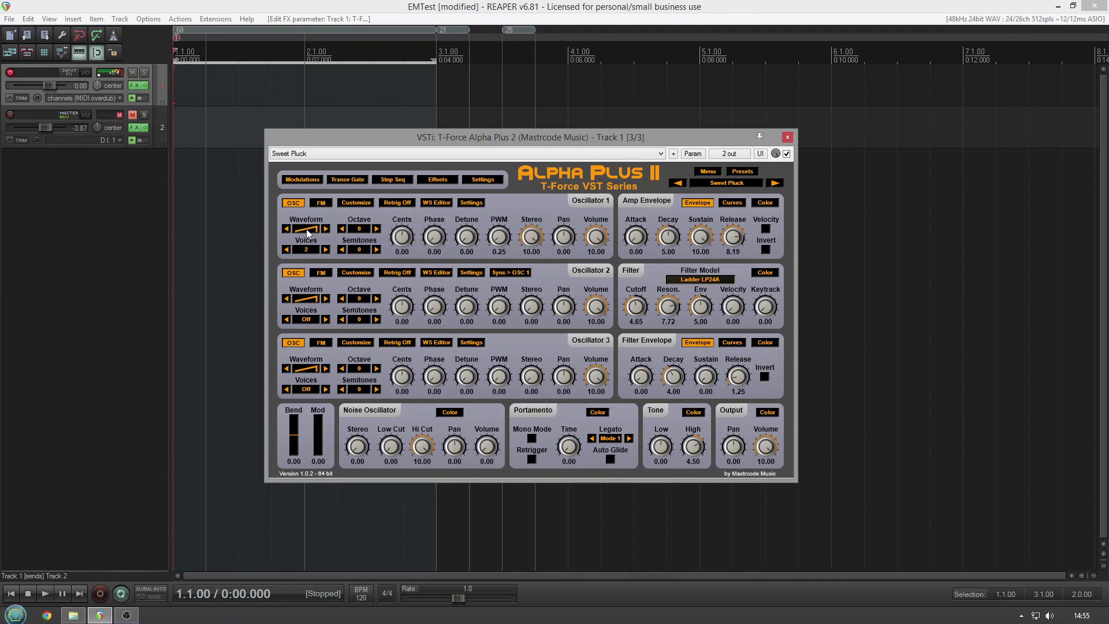
click(445, 155)
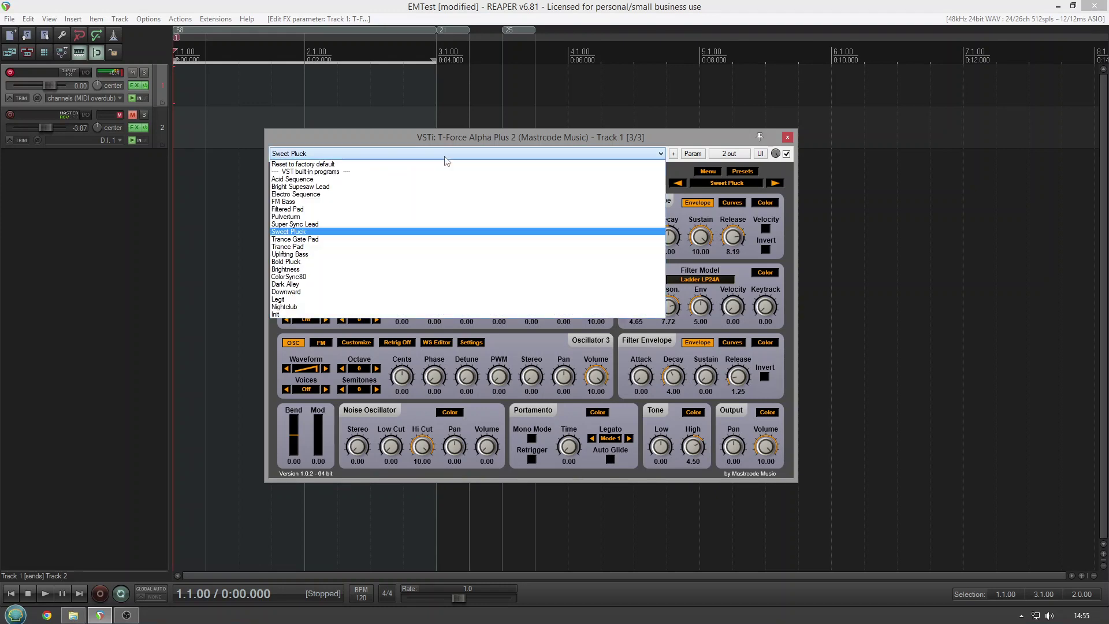
click(378, 247)
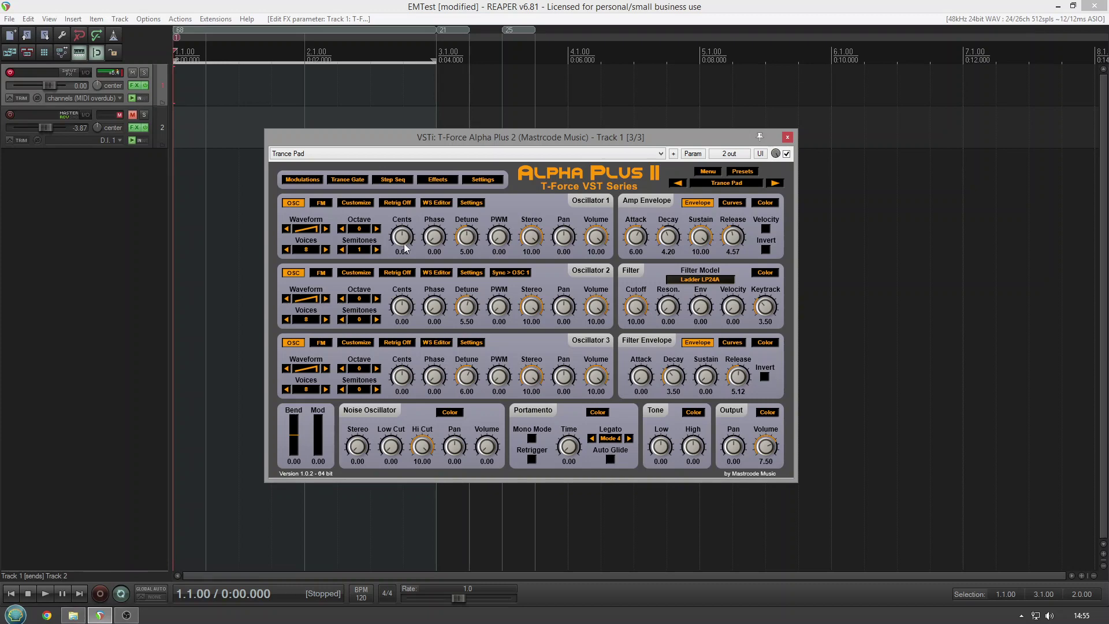
click(439, 153)
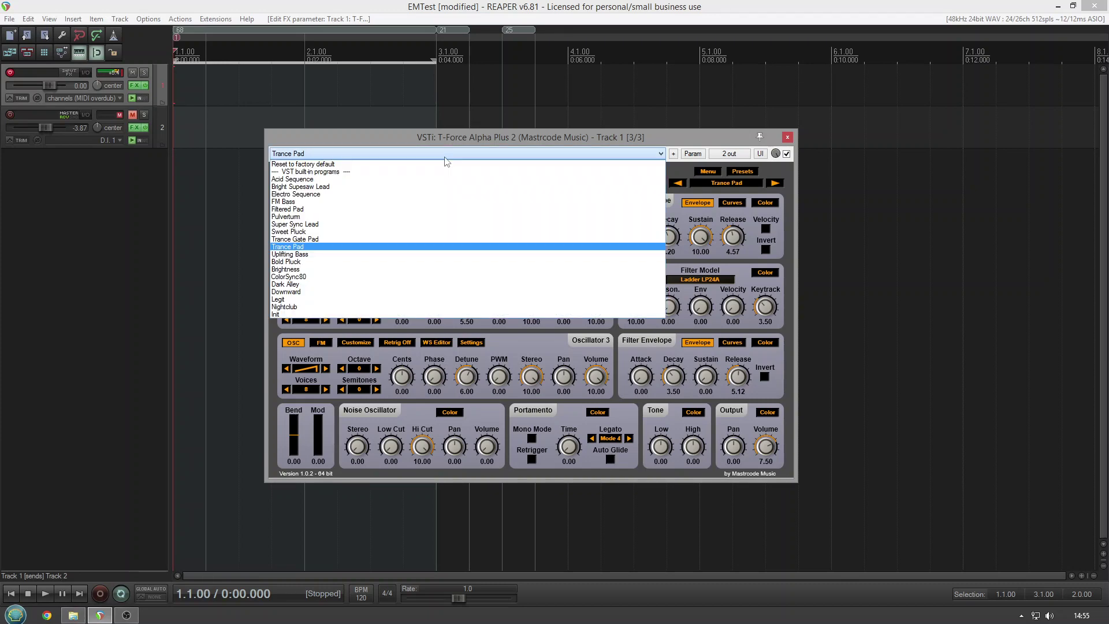
click(365, 261)
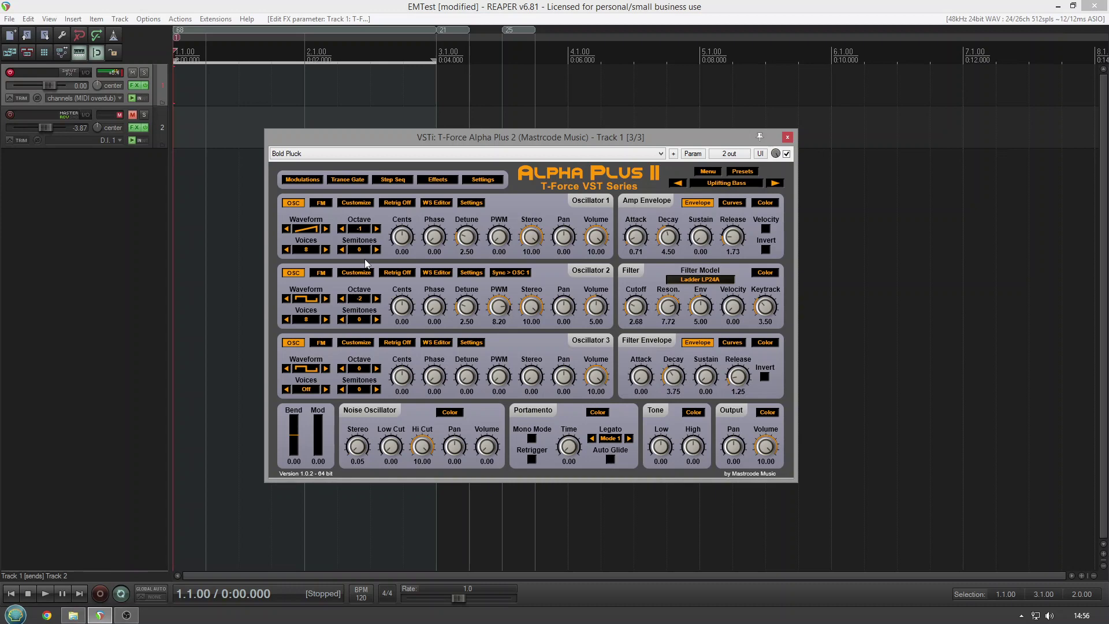
Load the Dark Alley preset and switch oscillator 1 to the square waveform.
click(341, 153)
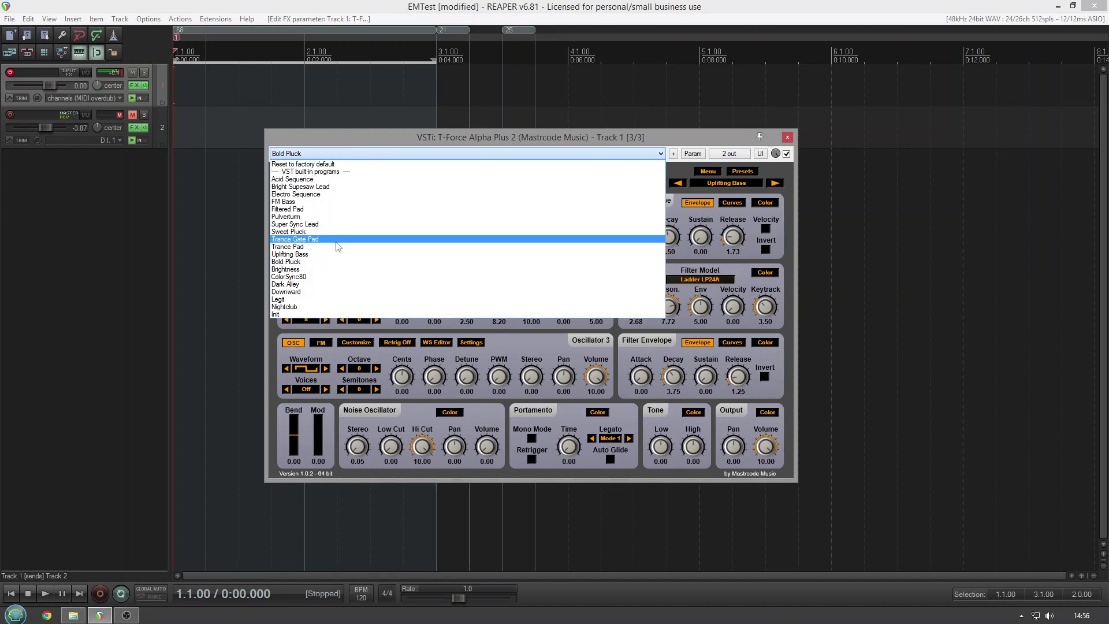
click(330, 283)
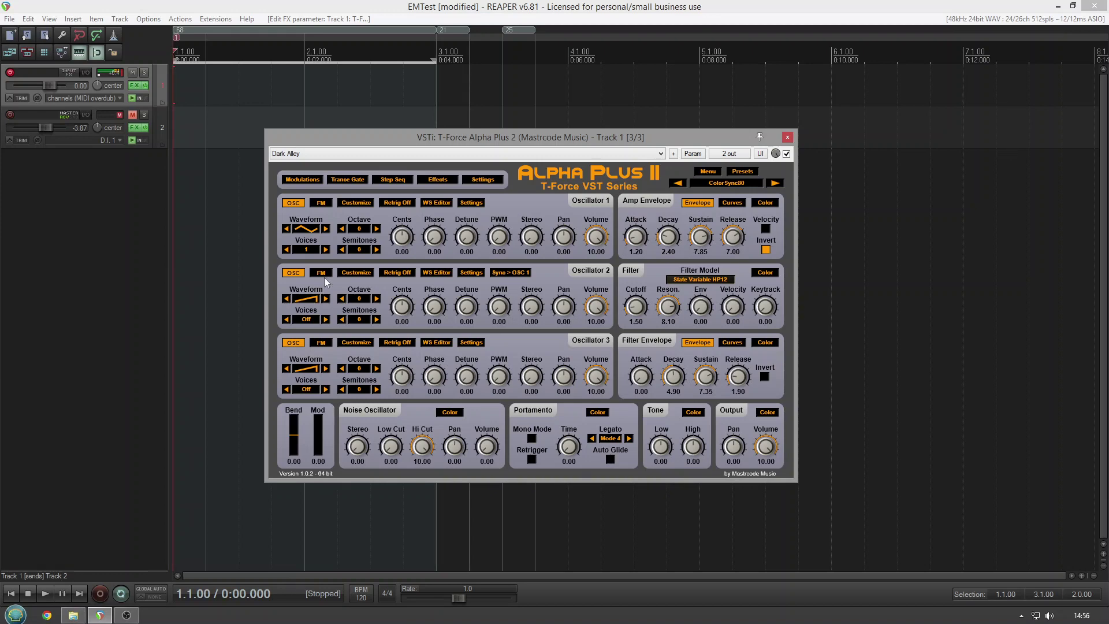
click(326, 228)
Enable the delay with feedback 6.25 and damp 4.50, and the reverb with decay 6.90 and mix 3.45.
click(439, 180)
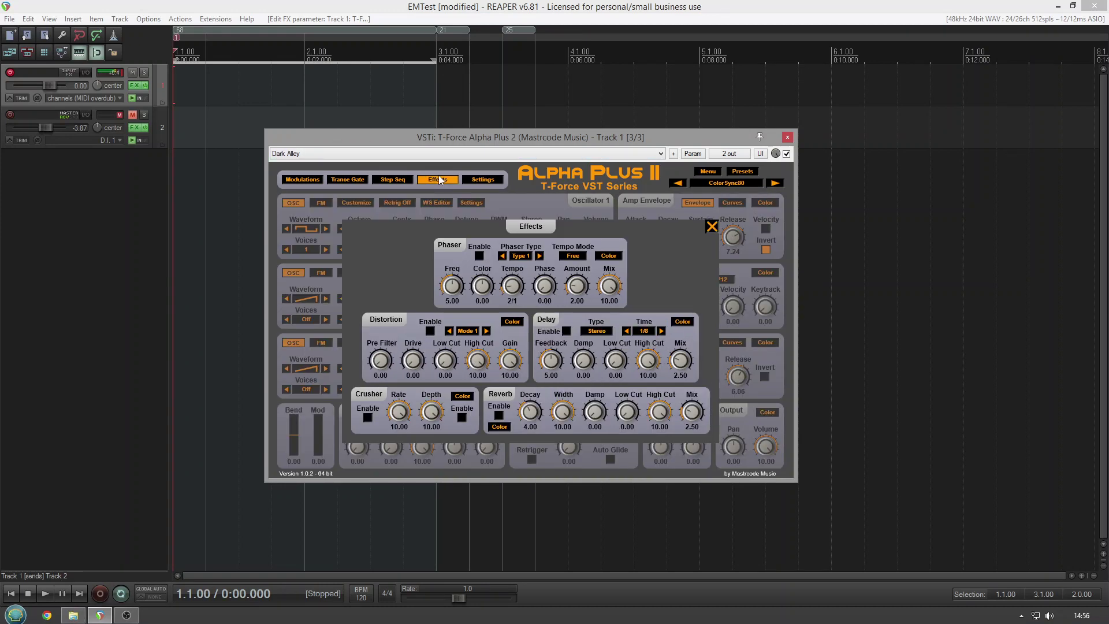
click(565, 332)
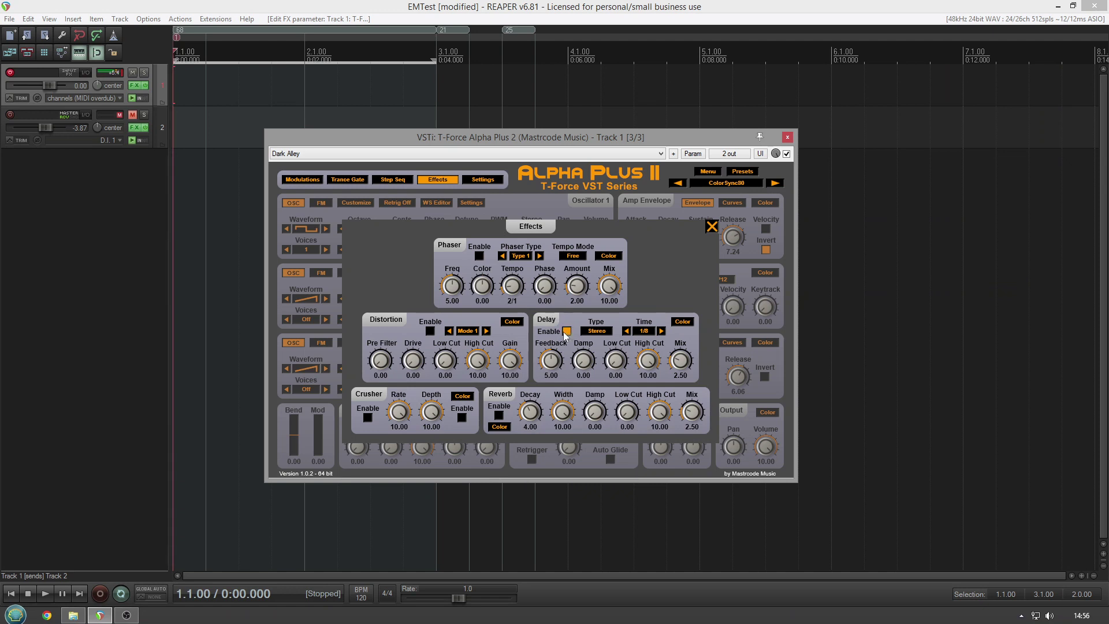
click(499, 416)
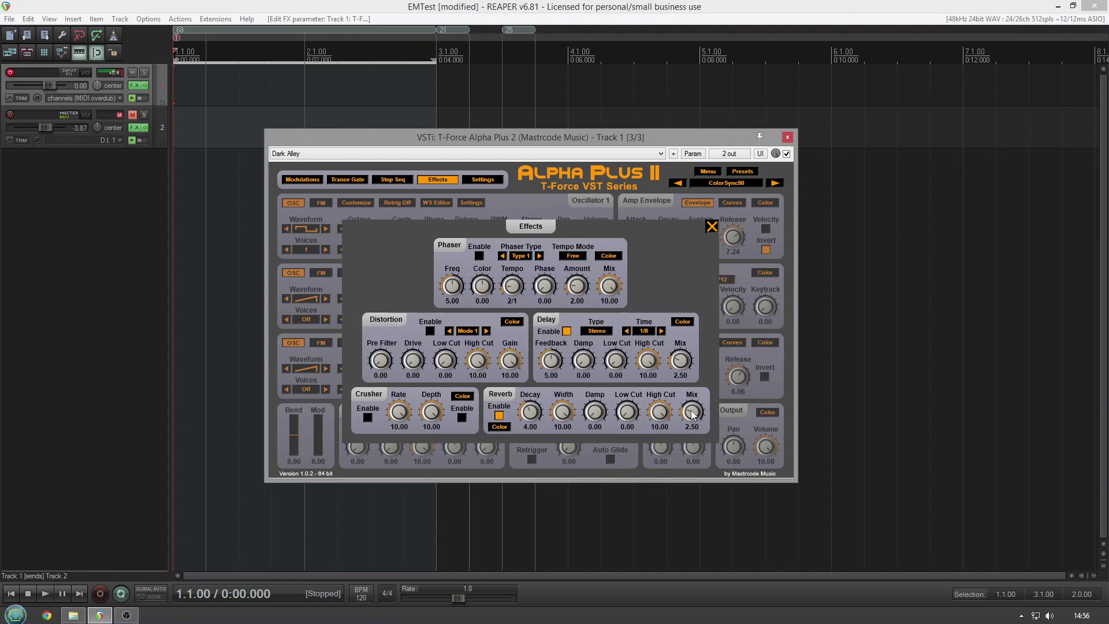
drag(692, 413, 693, 404)
drag(523, 419, 555, 348)
drag(587, 311, 587, 307)
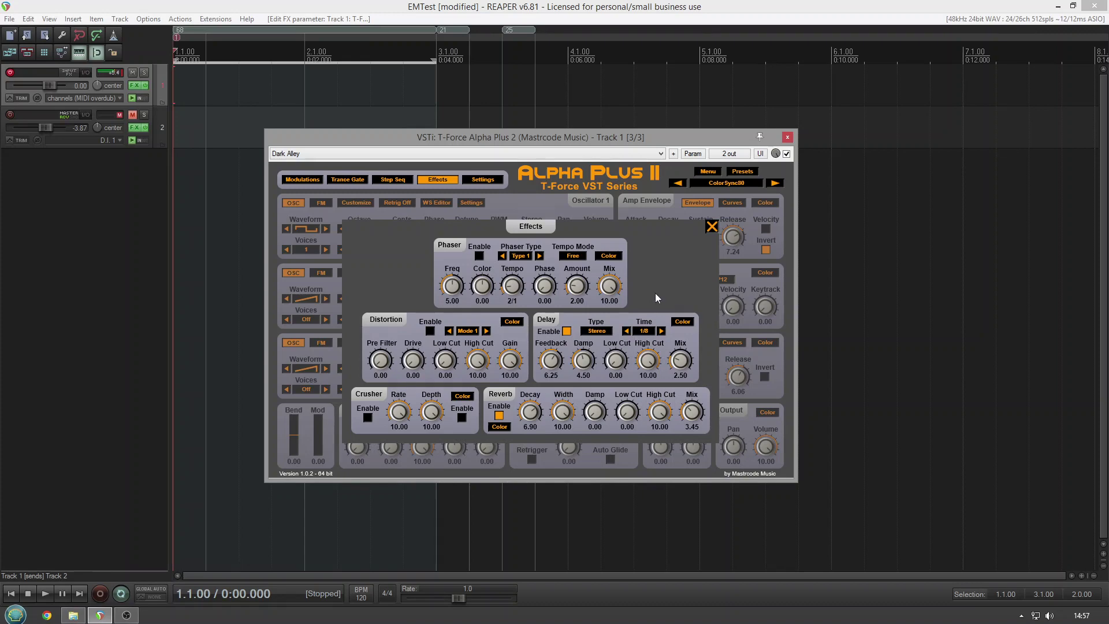
click(711, 228)
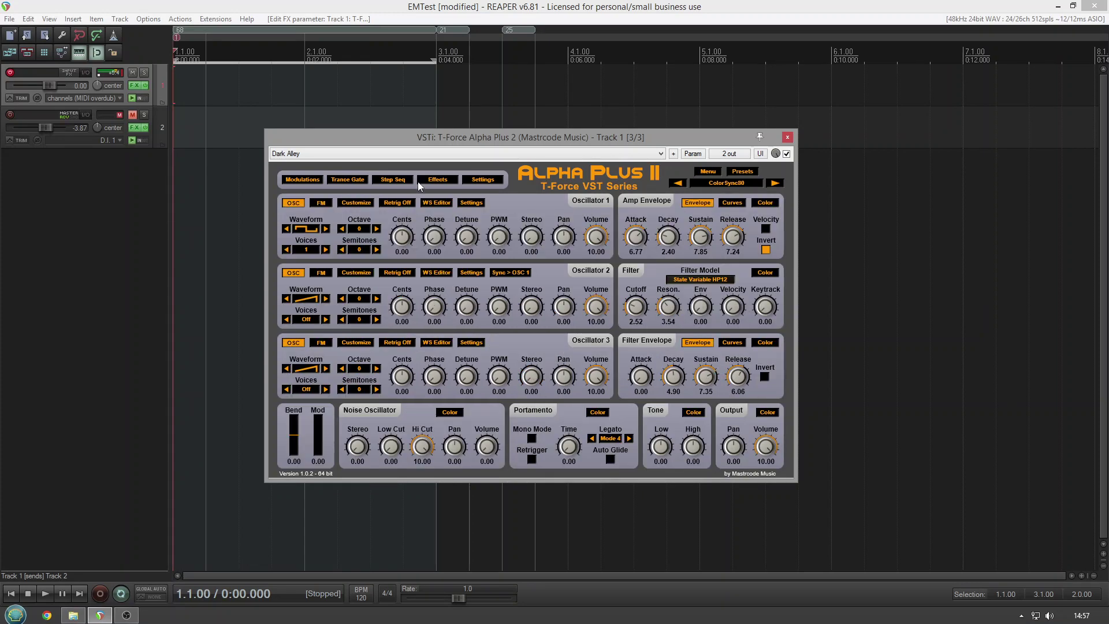
Load the Nightclub preset and enable its reverb and its delay, with the delay mix at 6.15.
click(416, 157)
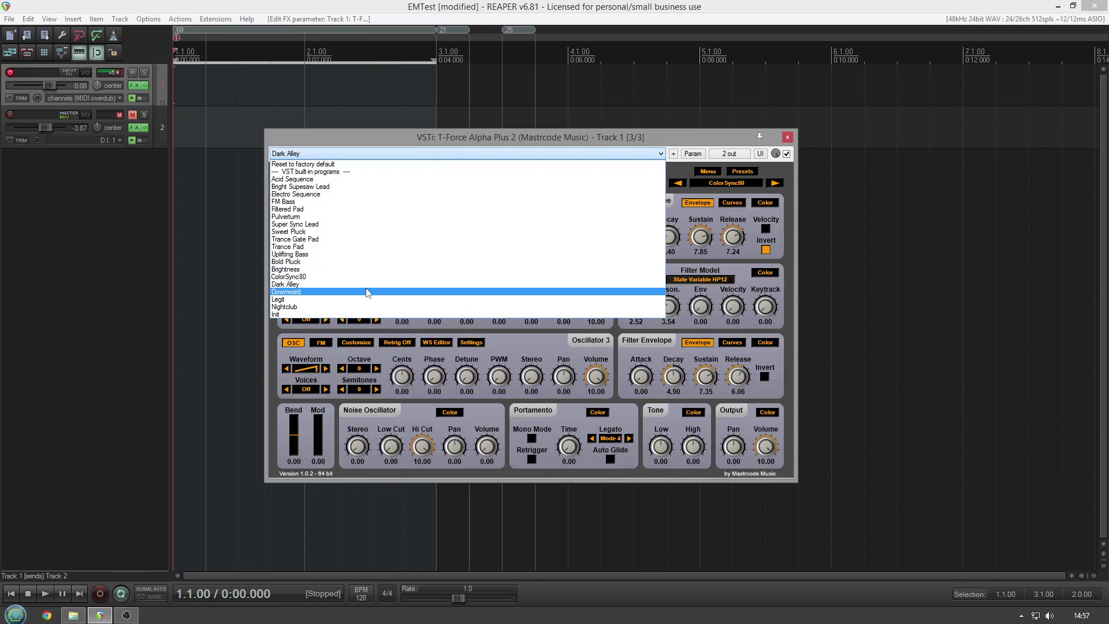
click(365, 307)
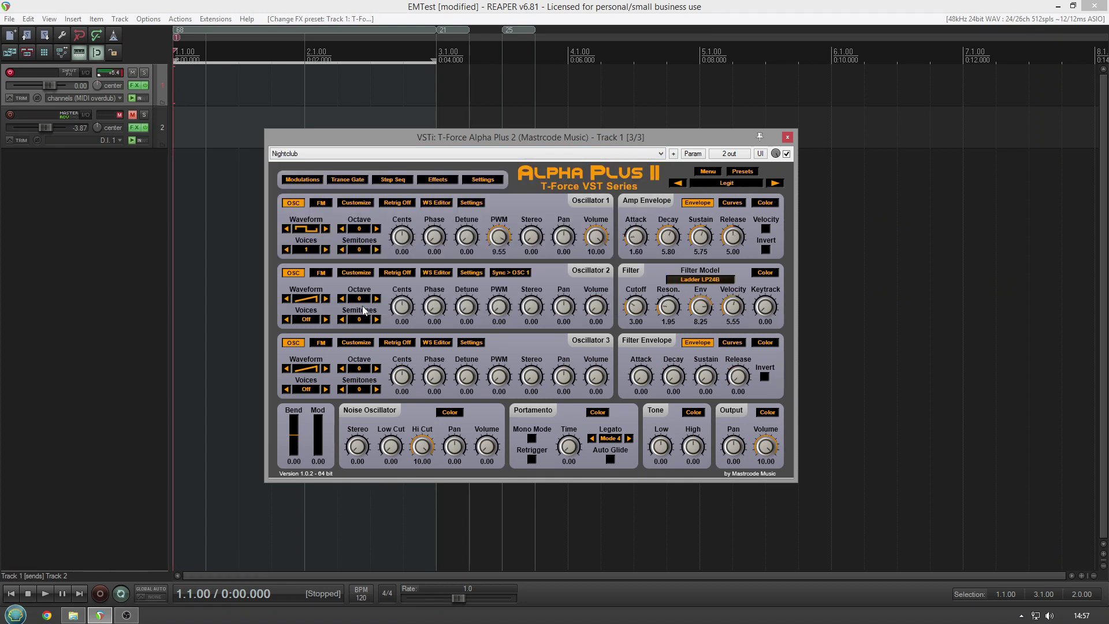
click(438, 179)
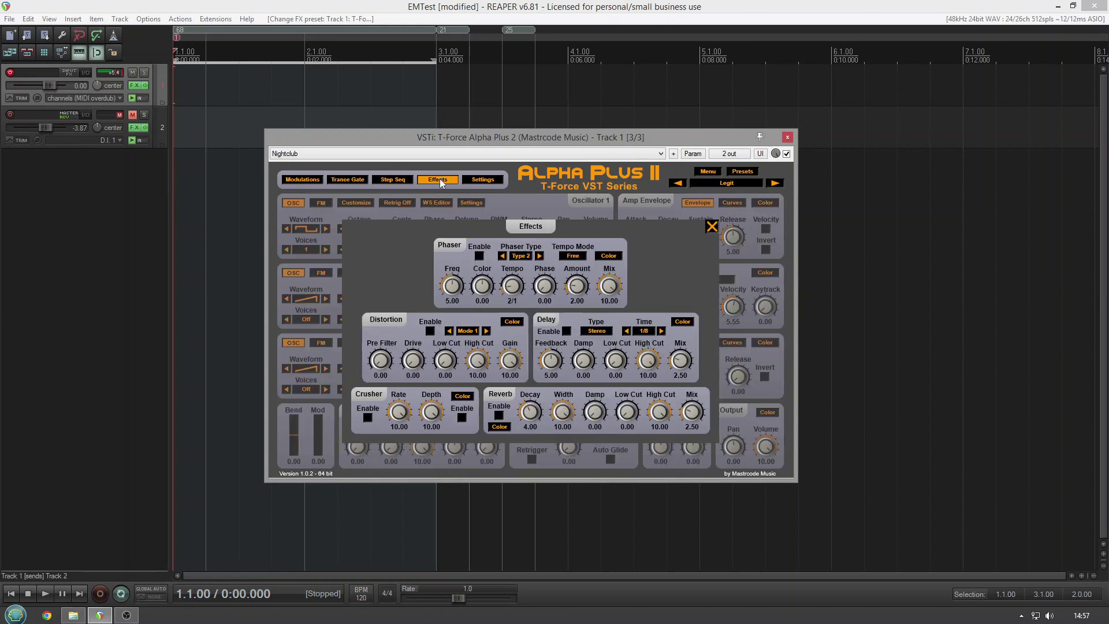
click(566, 332)
drag(682, 366, 680, 318)
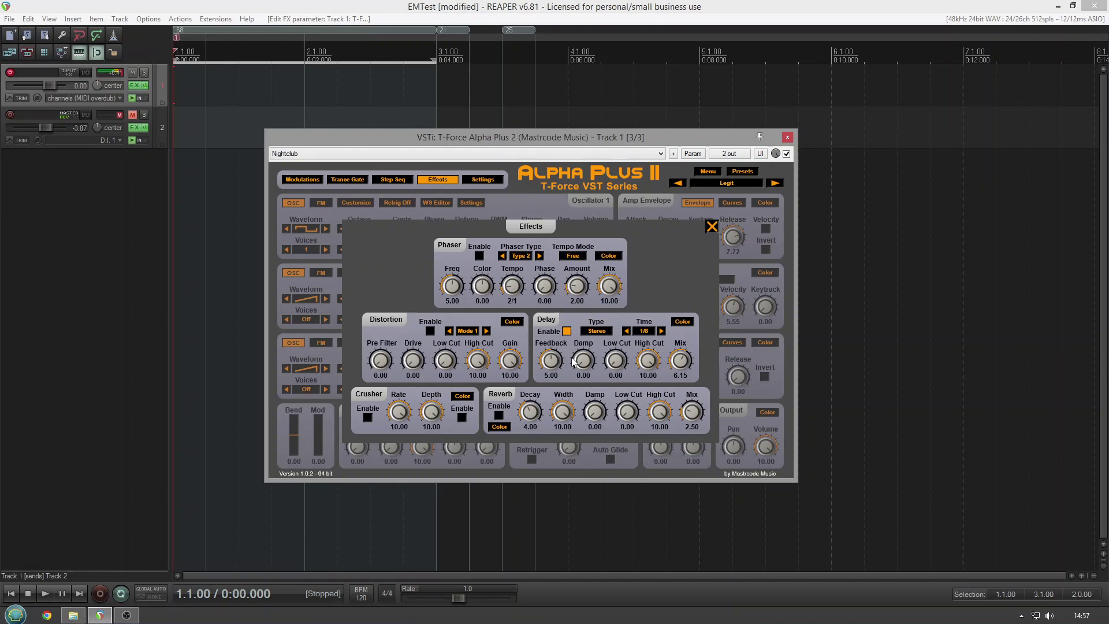
click(499, 415)
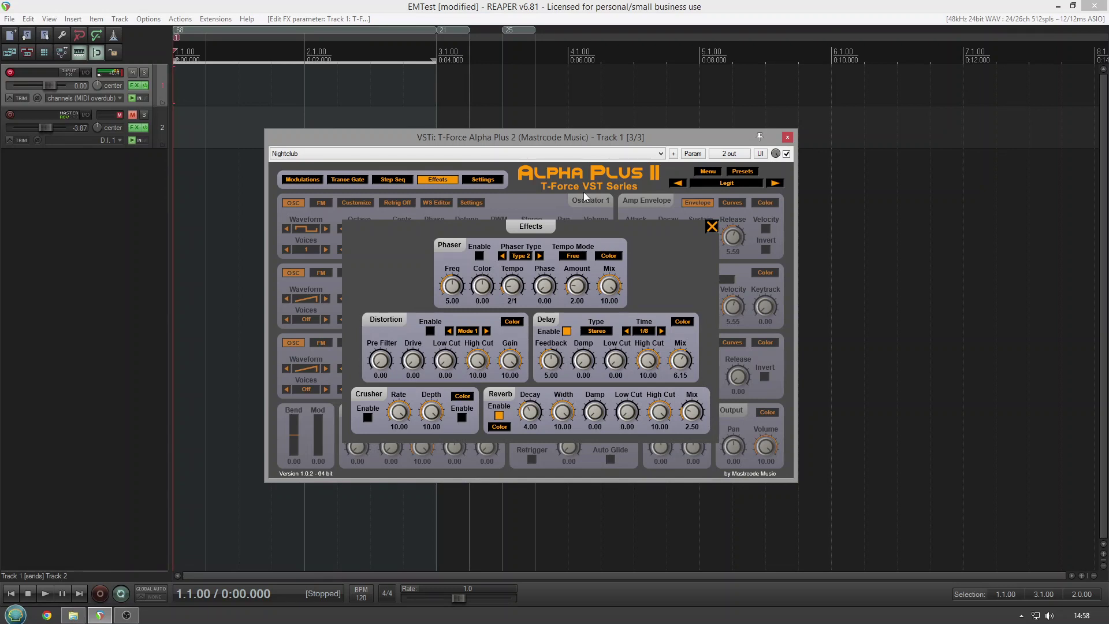
click(712, 227)
Load the Legit preset from the built-in programs to audition it.
click(458, 153)
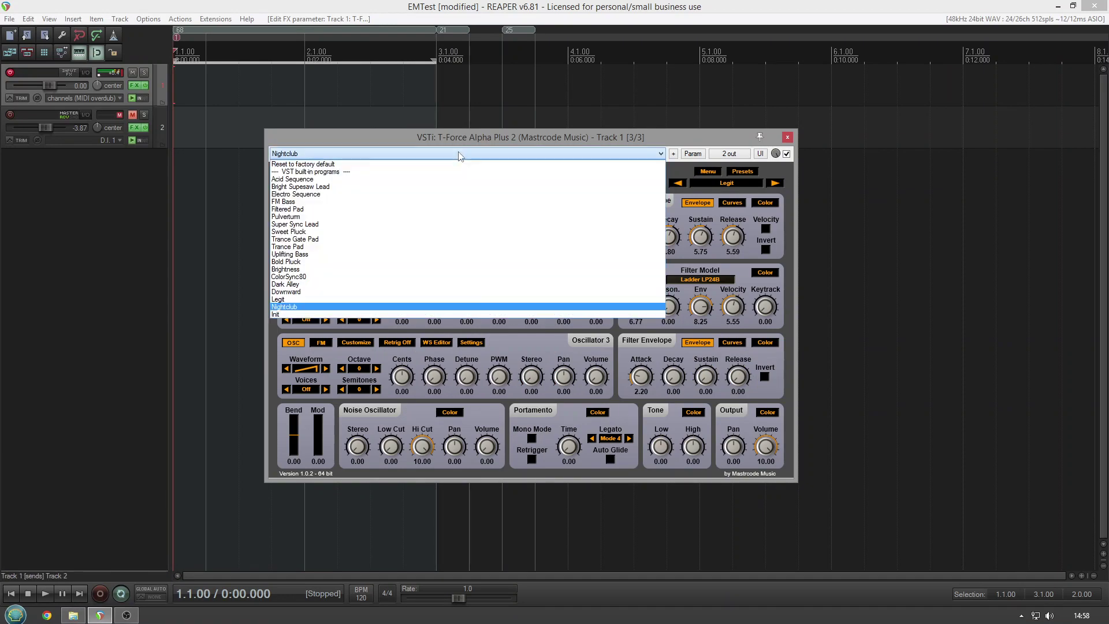
click(322, 300)
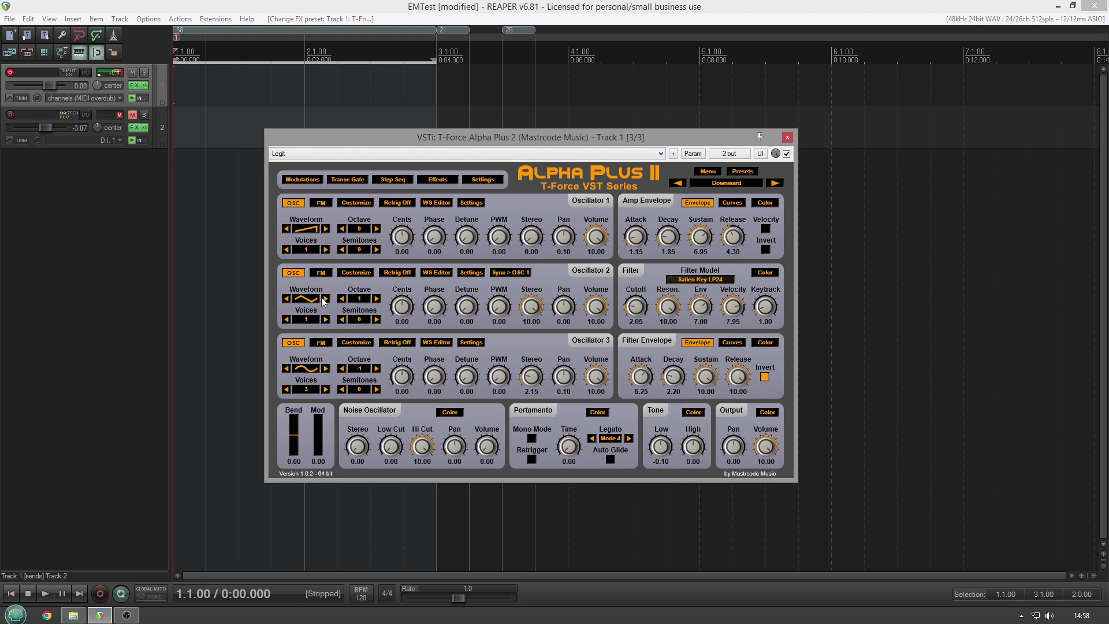